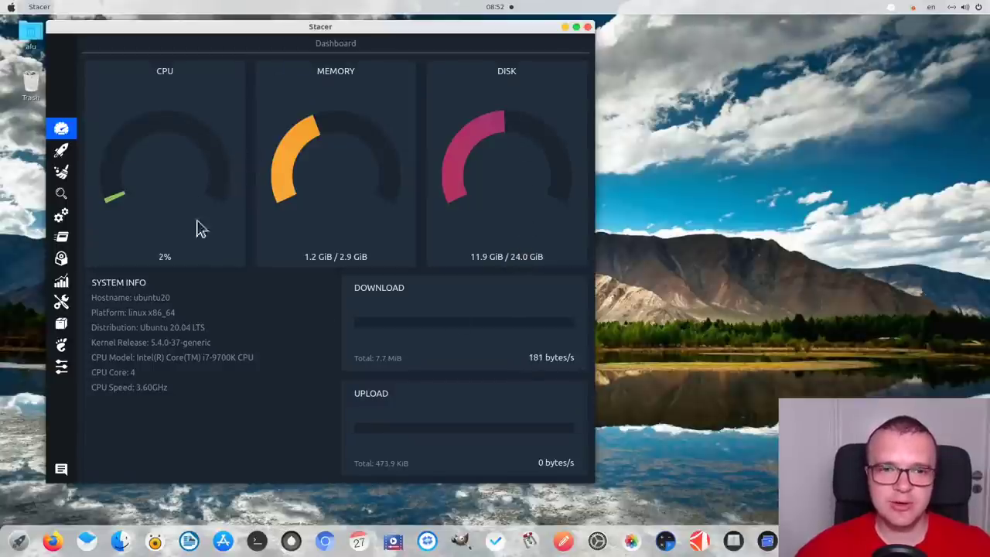
Step: Look through the System Cleaner, Services and Uninstaller pages, including the snap packages, and return to the dashboard
click(62, 174)
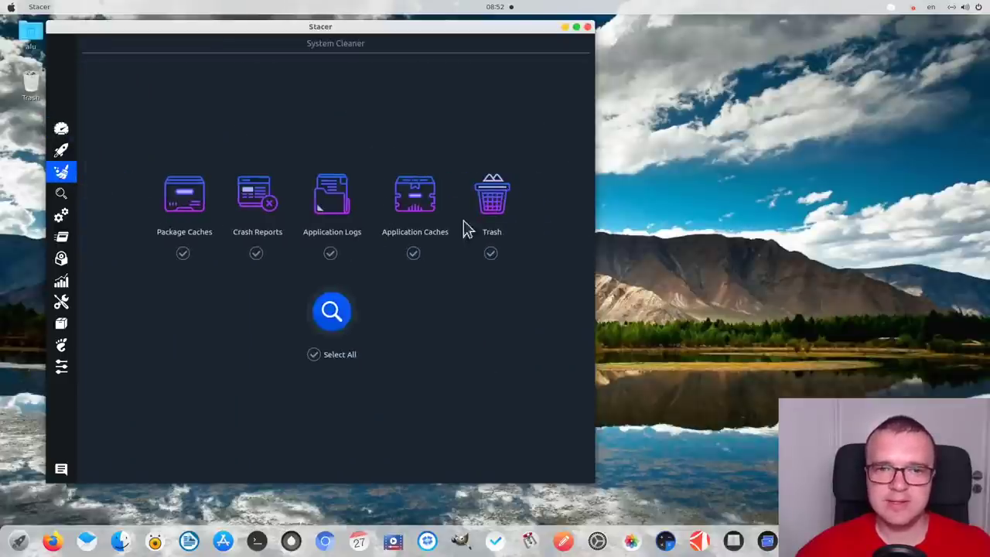
click(62, 218)
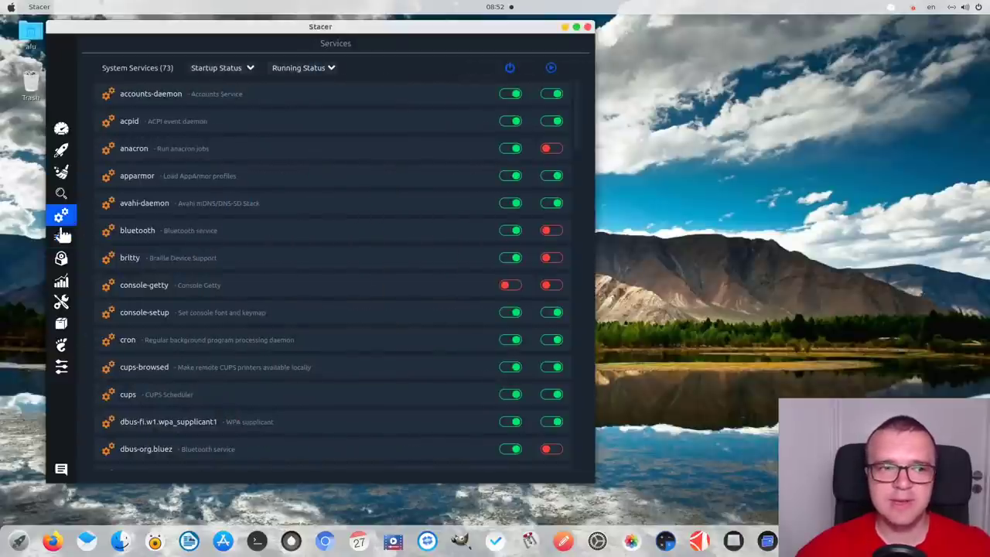
click(61, 260)
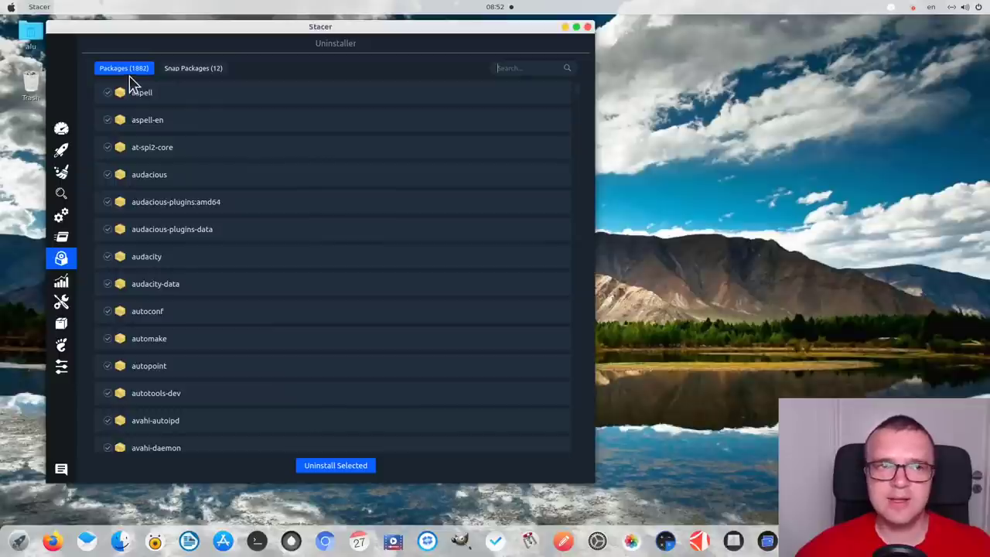
click(178, 69)
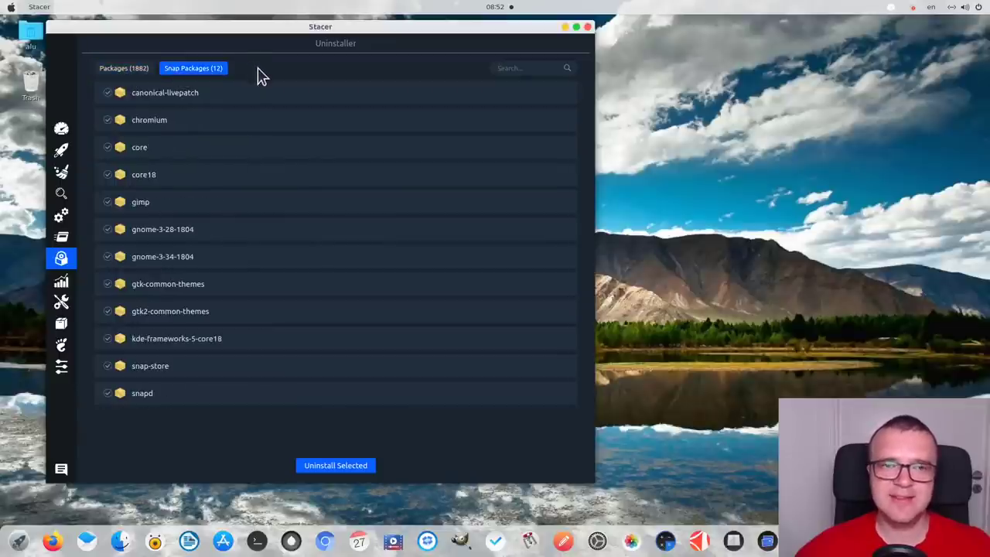
click(61, 128)
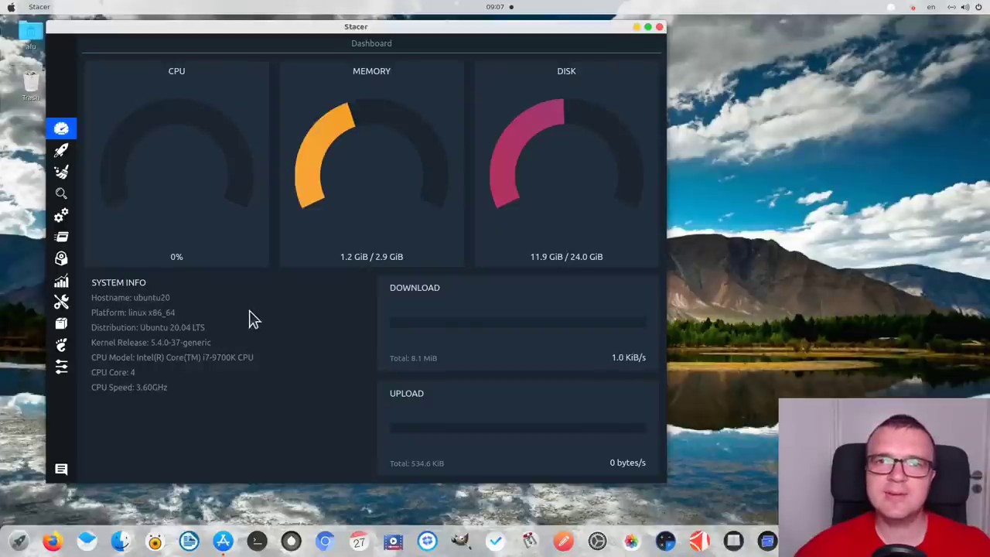
Step: Disable Evolution Alarm Notify in the startup applications
click(62, 150)
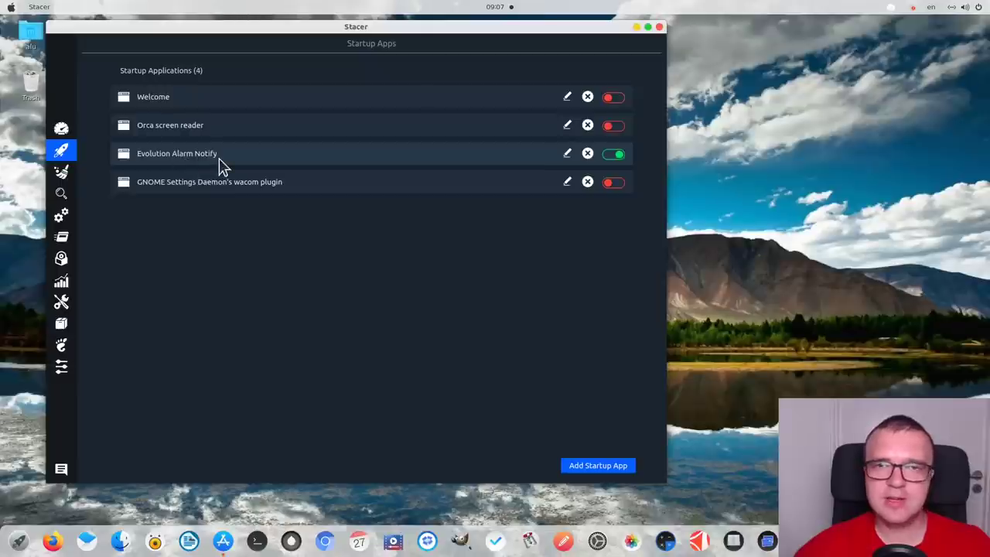
click(613, 157)
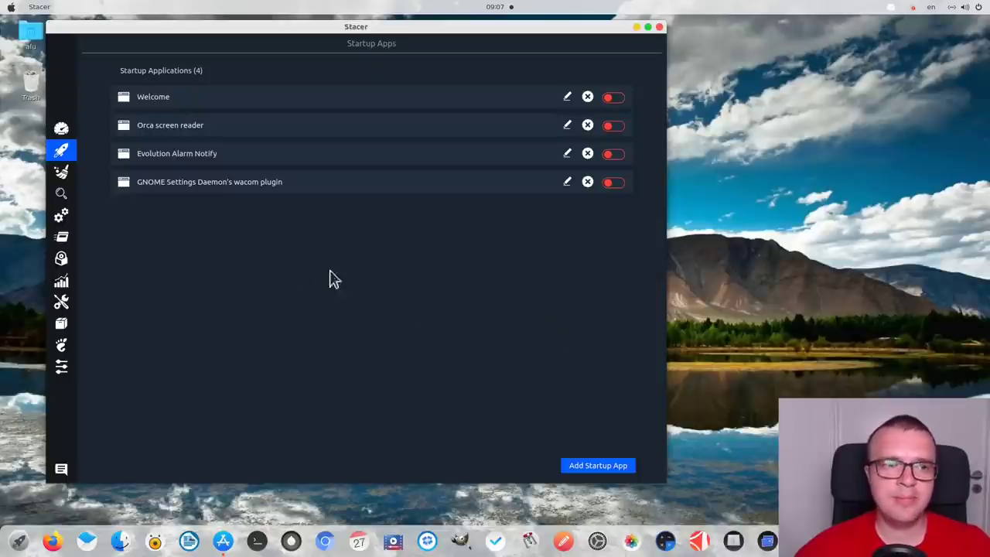
Step: Scan the system for package caches, crash reports, application logs, application caches and trash with the System Cleaner
click(62, 172)
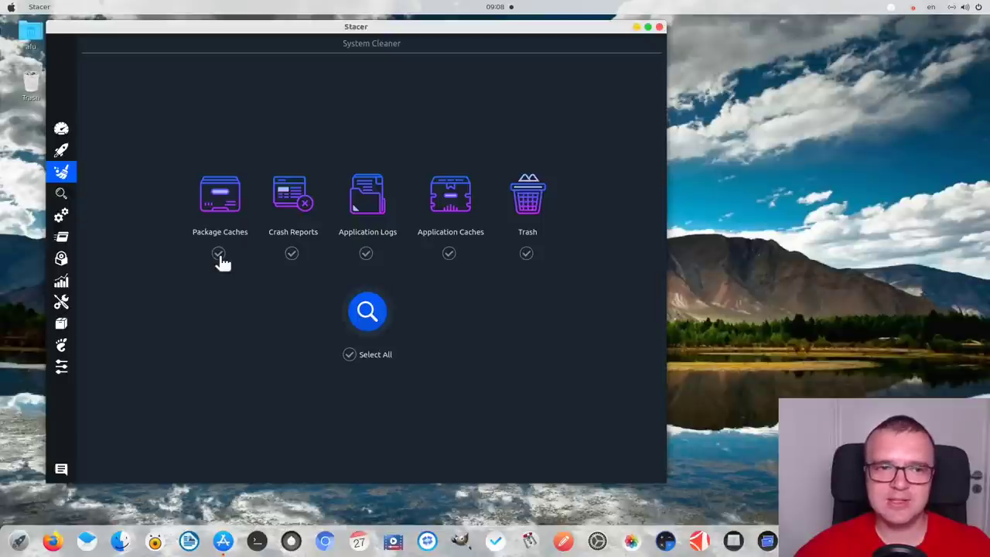
click(219, 255)
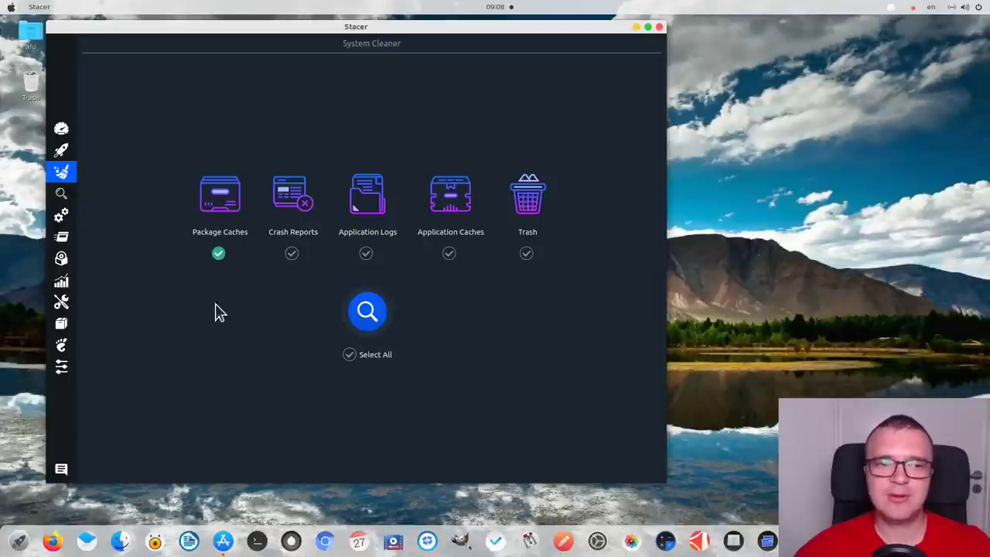
click(292, 255)
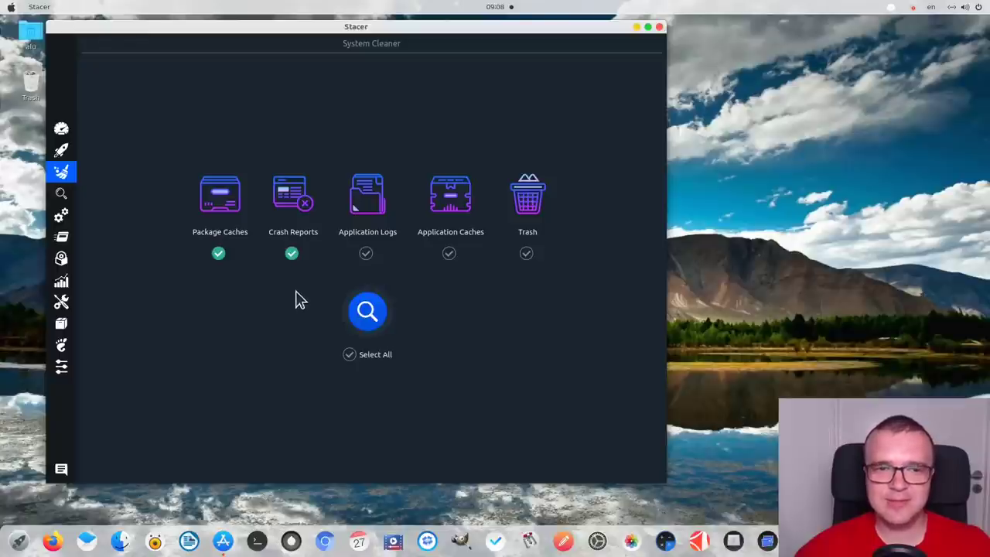
click(366, 255)
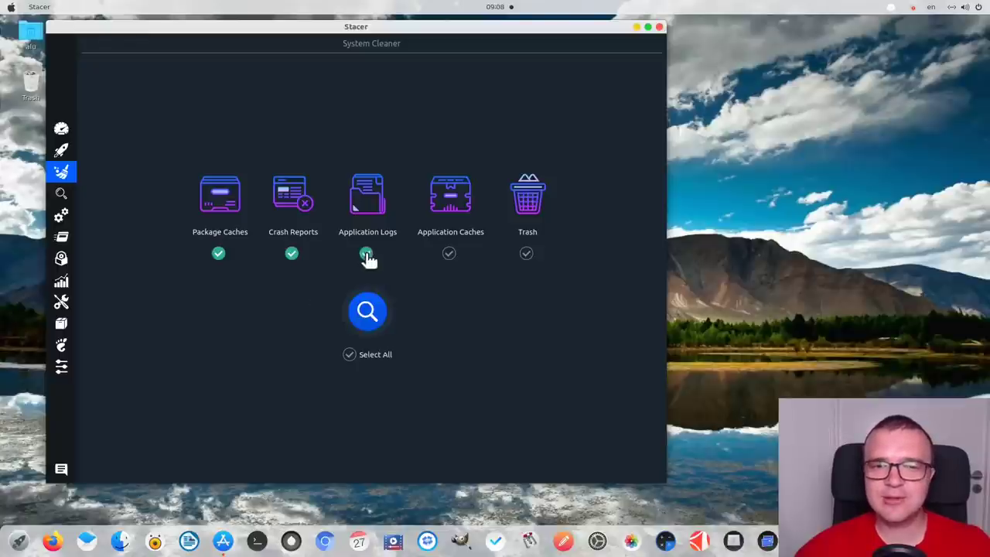
click(448, 260)
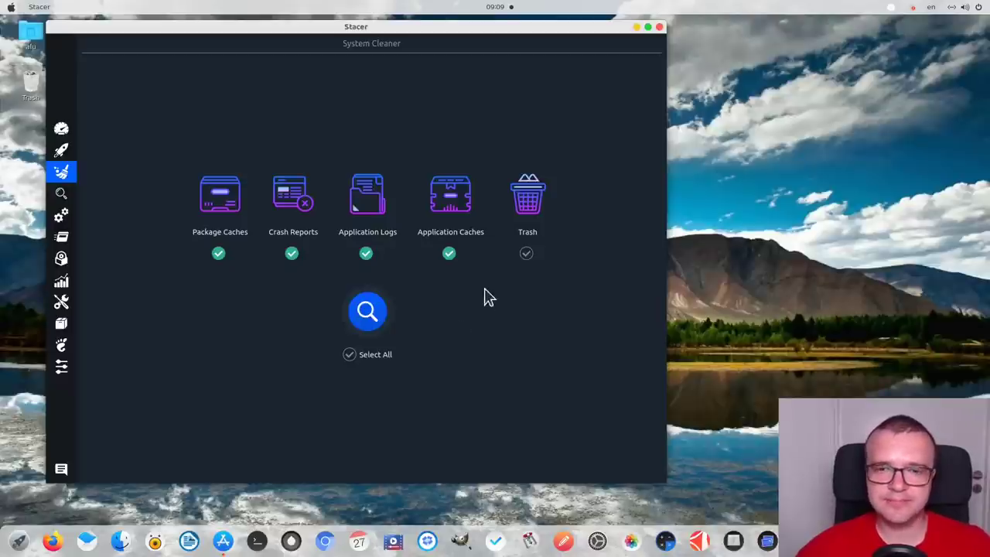
click(526, 255)
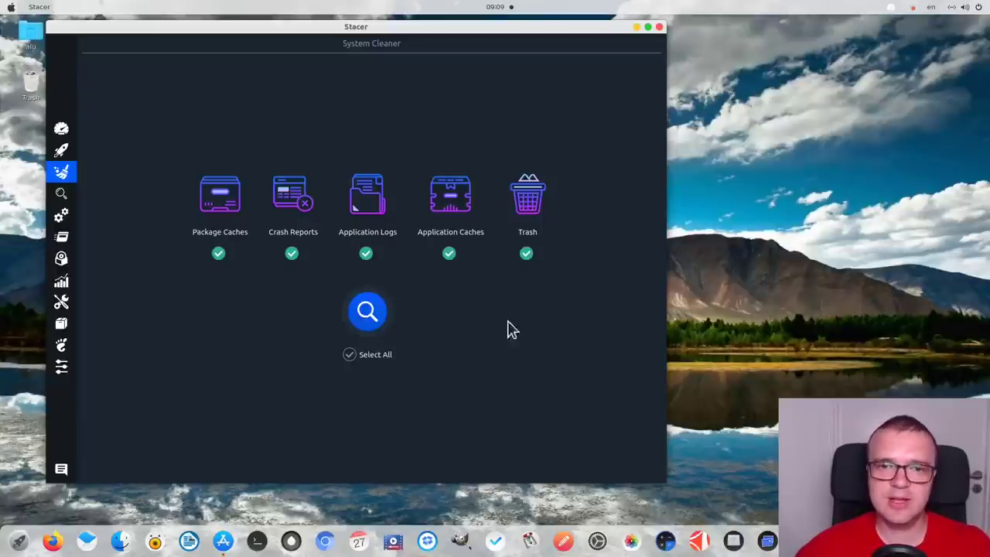
click(370, 313)
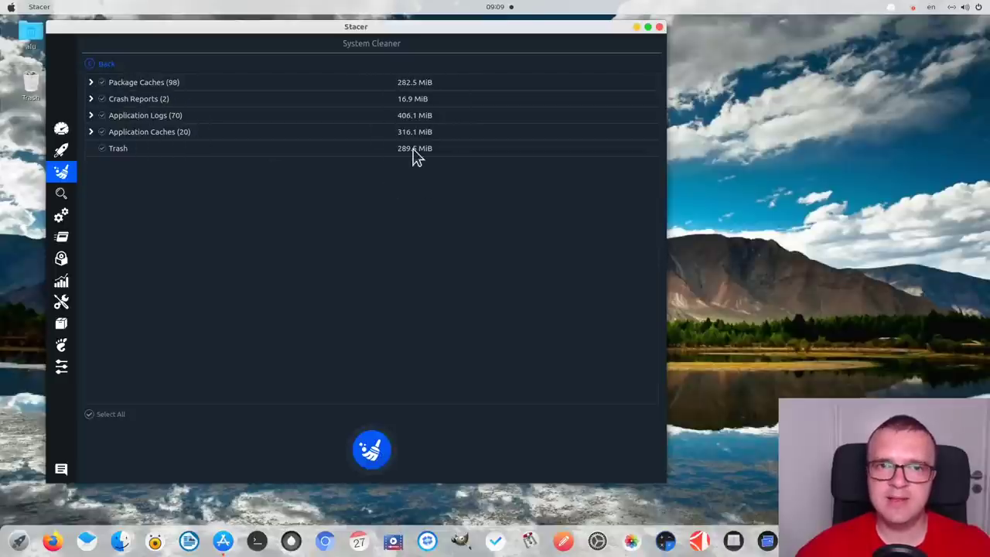
Step: Examine the individual entries under Application Caches and Application Logs in the scan results
click(92, 132)
click(92, 132)
click(92, 115)
click(92, 116)
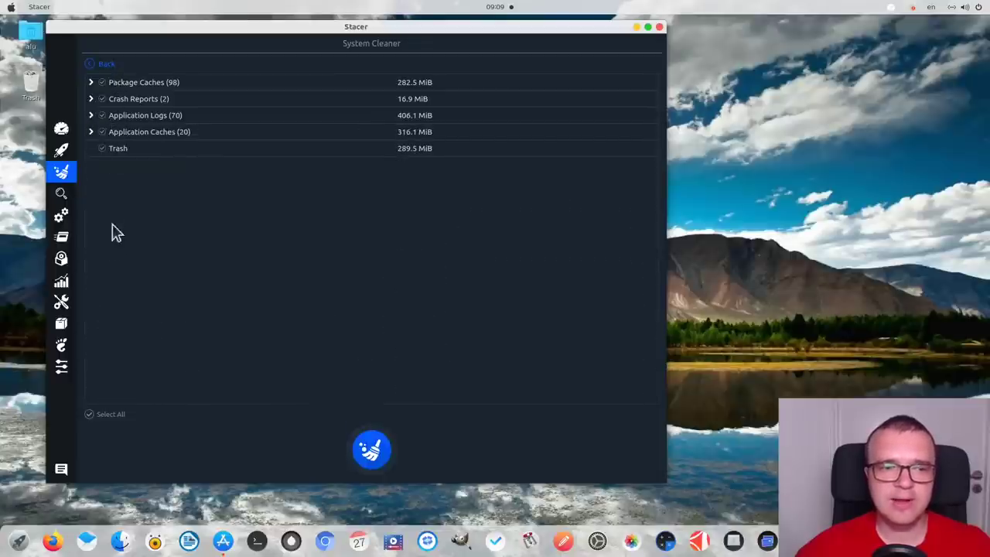
Step: Clean all categories found by the scan, authorizing the removal with the account password
click(110, 416)
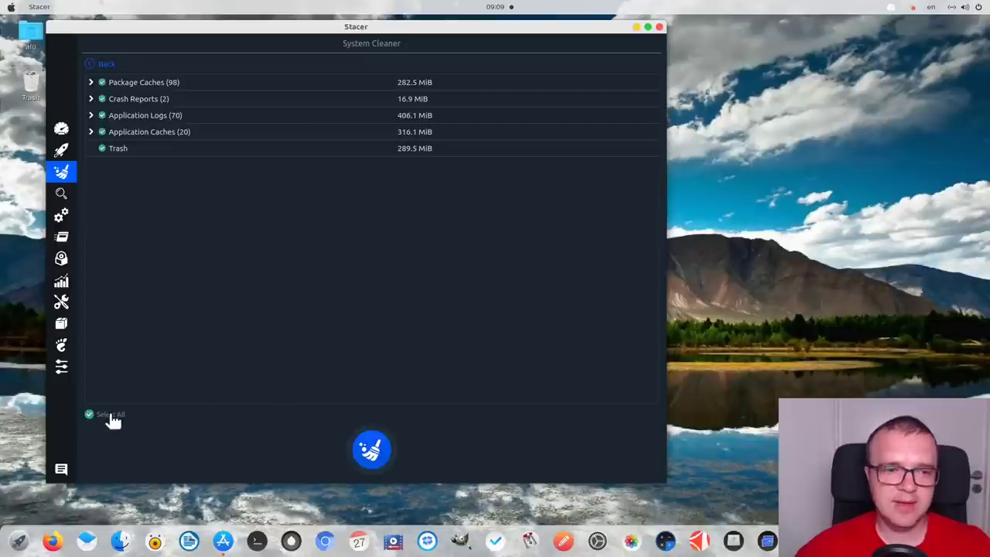
click(376, 448)
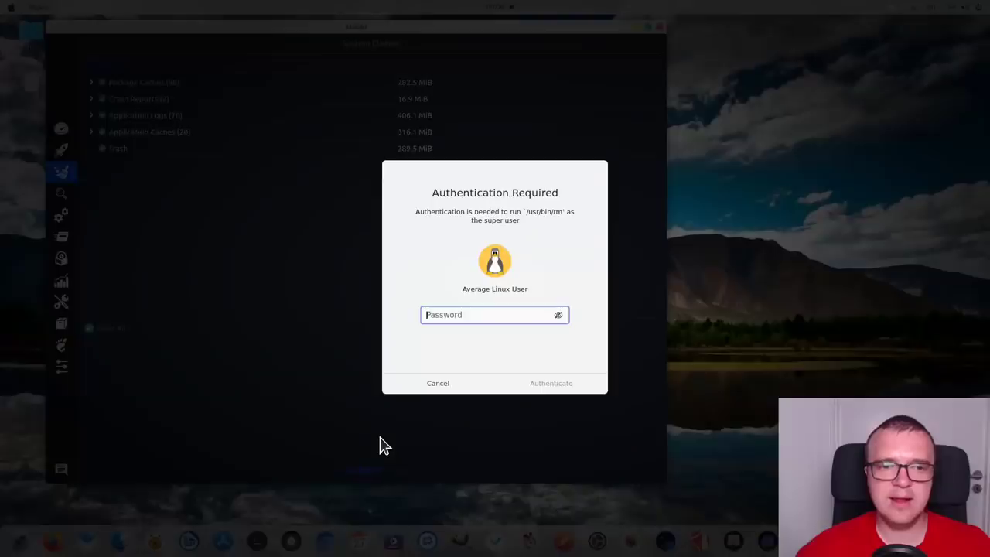
text(****)
key(Return)
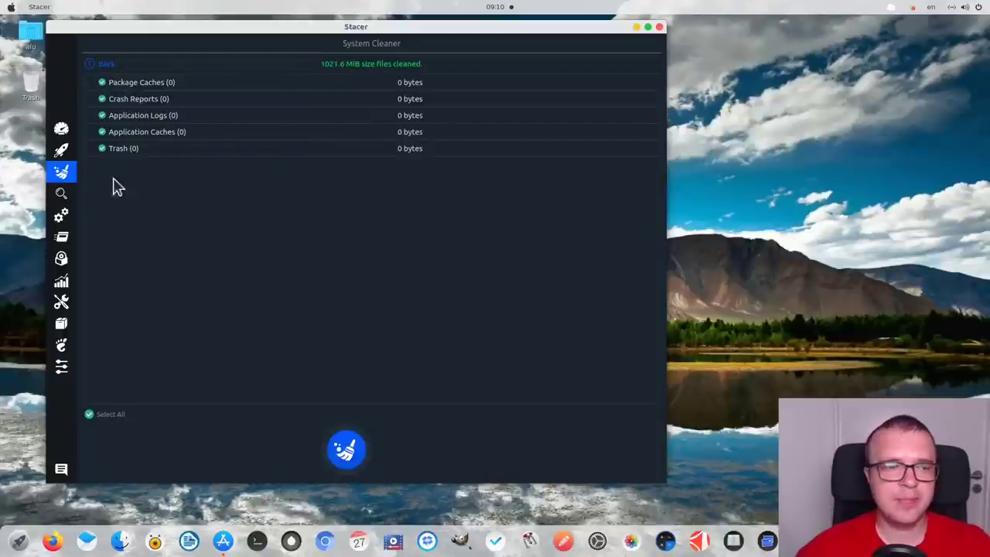
Step: Show the advanced file search options and set the size condition to Greater (>)
click(62, 195)
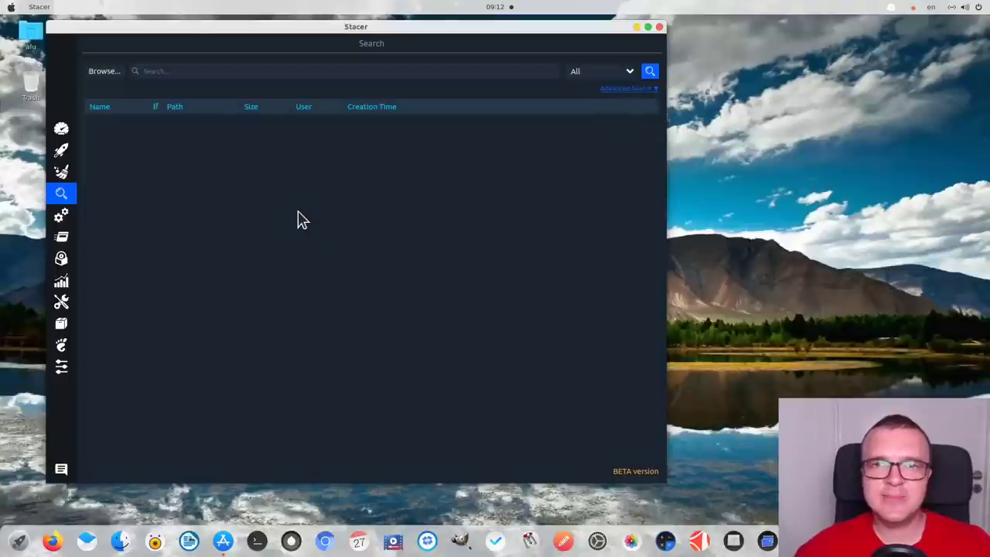
click(640, 89)
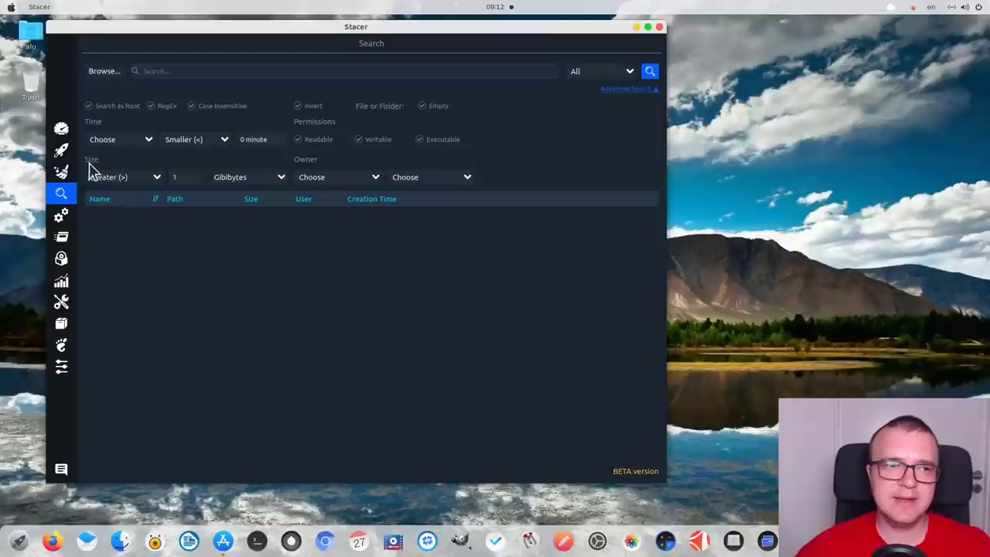
click(110, 180)
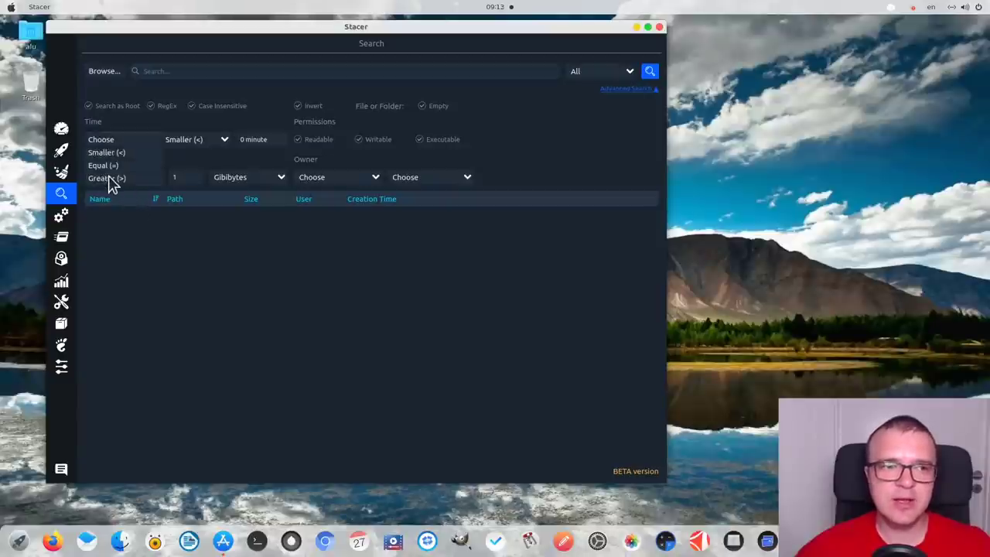
click(122, 181)
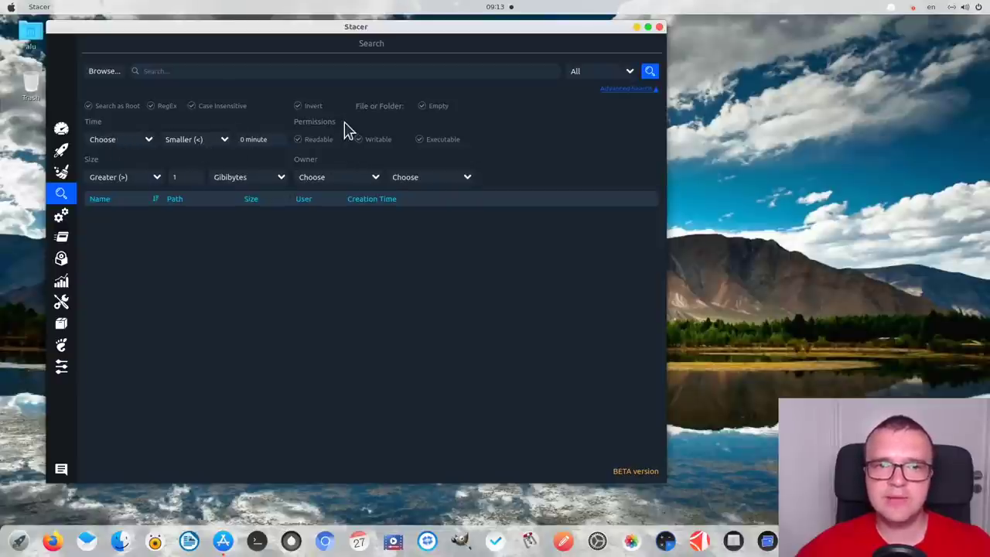
Step: Restrict the search to empty files or folders, set the home directory as its location, and run it
click(422, 106)
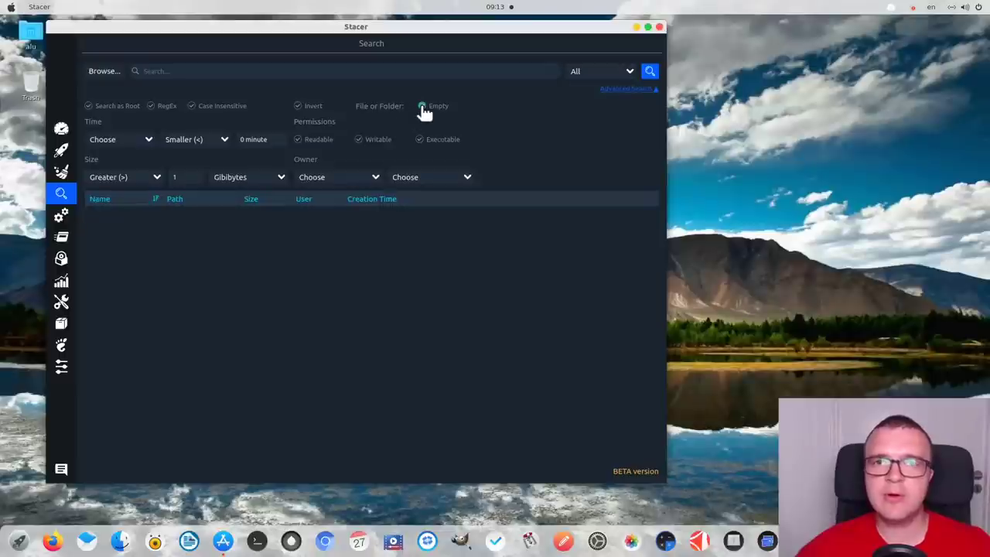
click(103, 72)
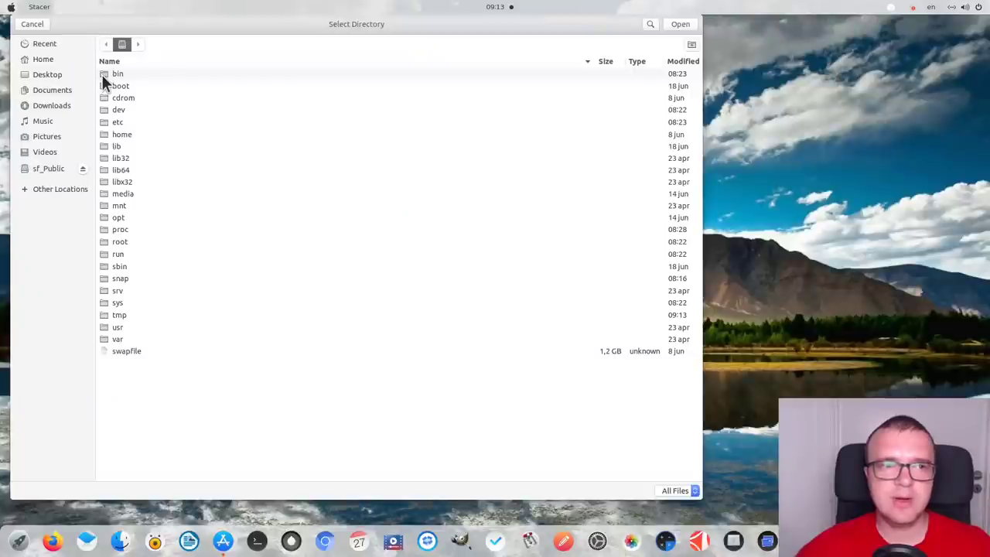
click(50, 60)
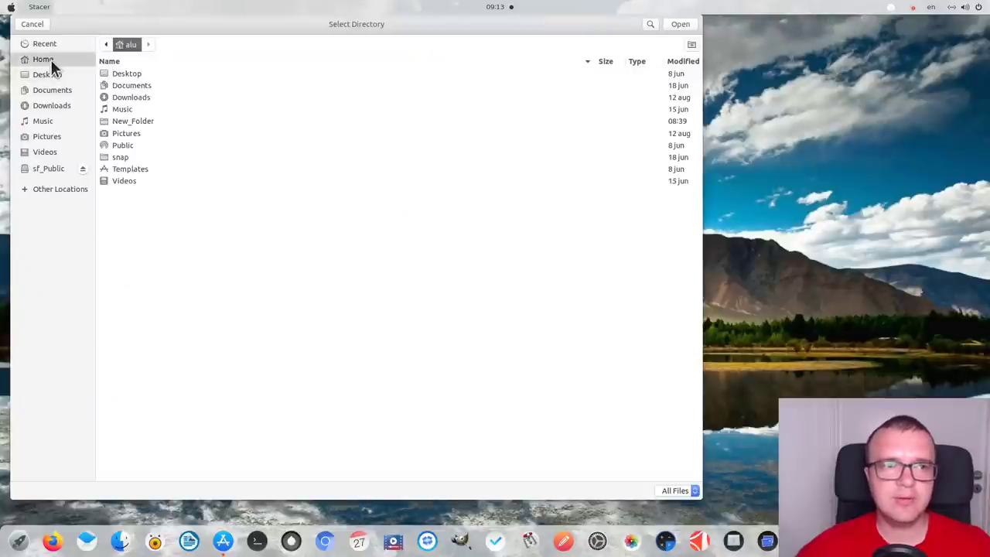
click(683, 24)
click(650, 78)
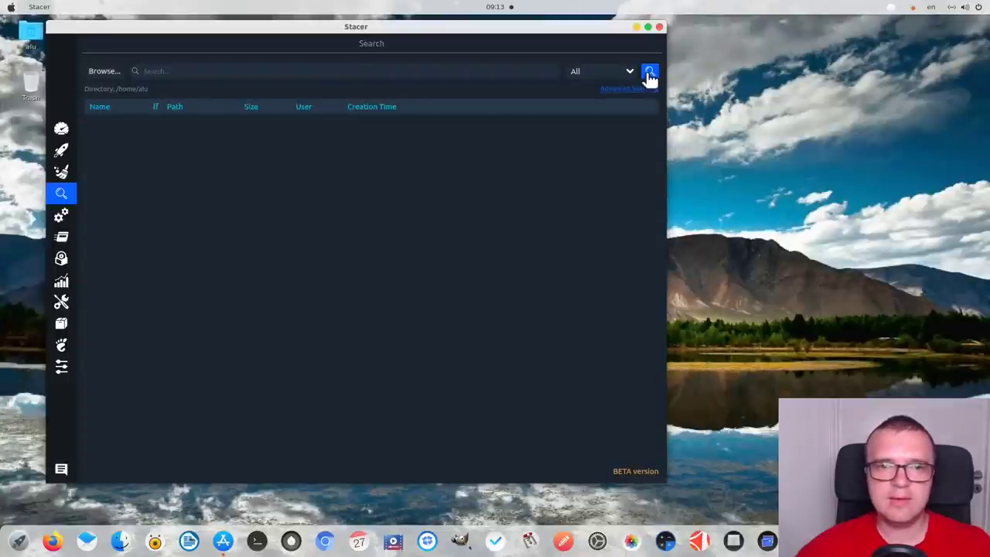
click(650, 73)
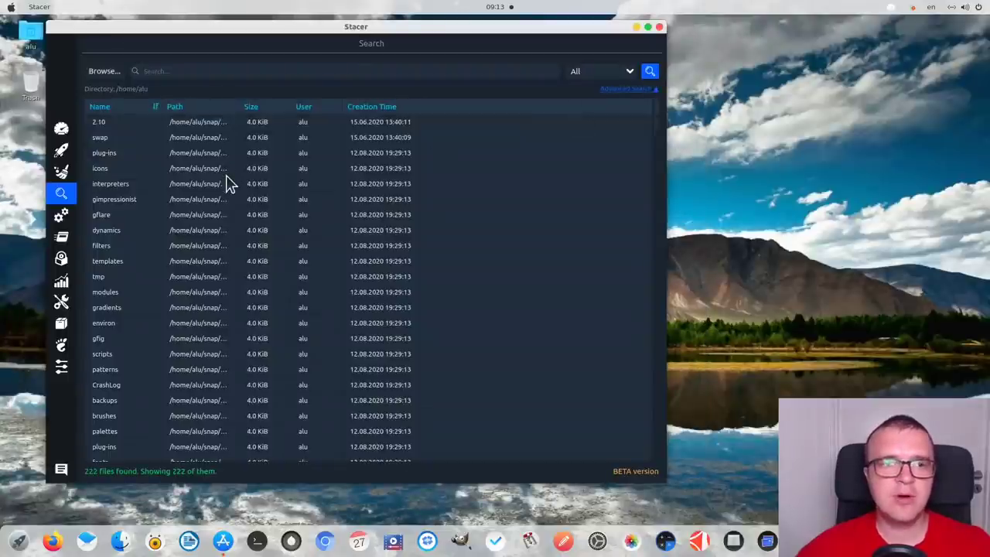
Step: Open the location of New_Folder from the search results, delete that folder, and close the file manager window
scroll(228, 184, down, 20)
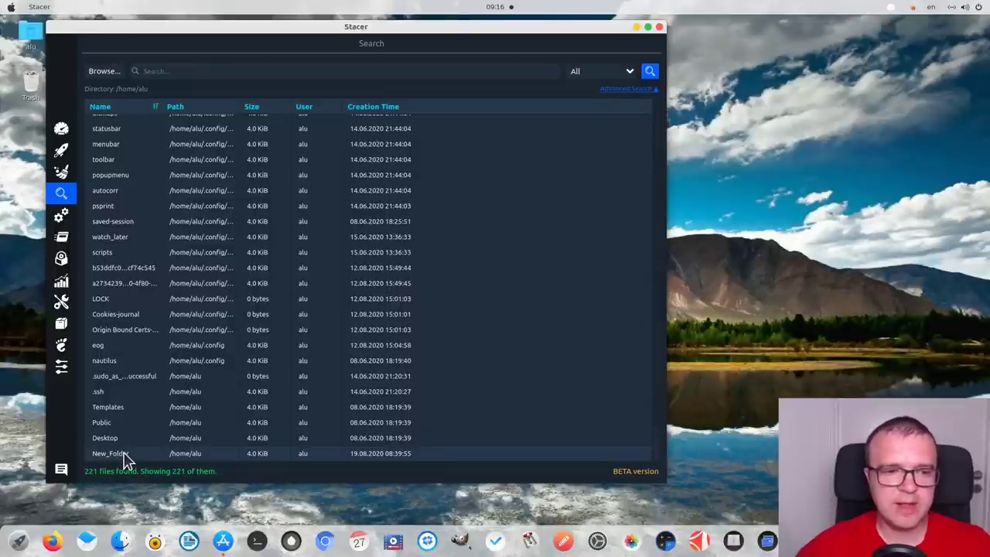
double_click(124, 455)
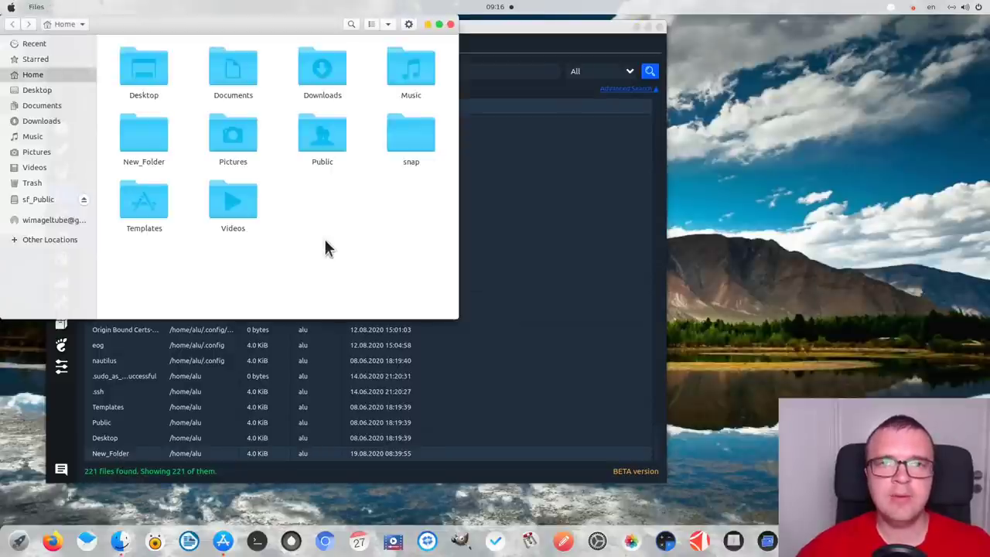
click(150, 145)
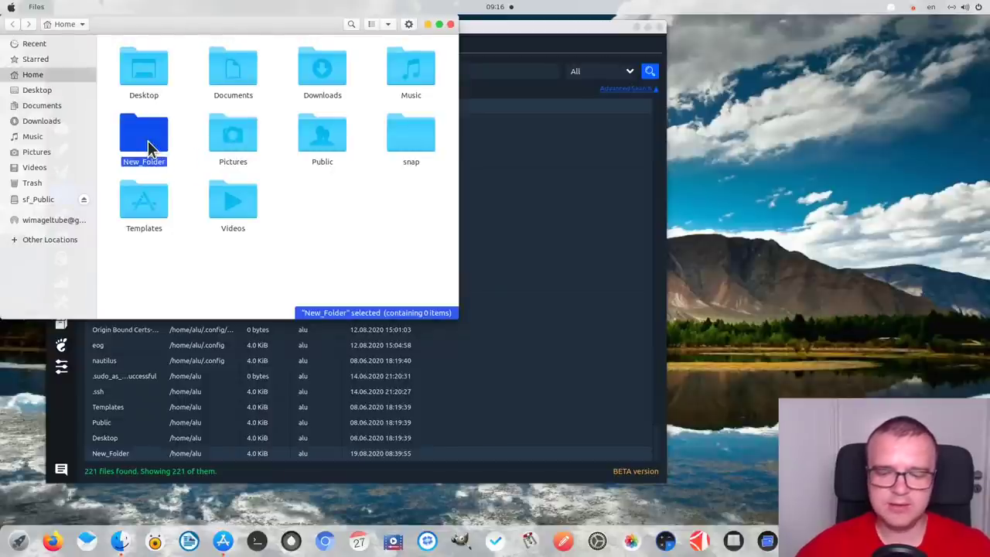
key(Delete)
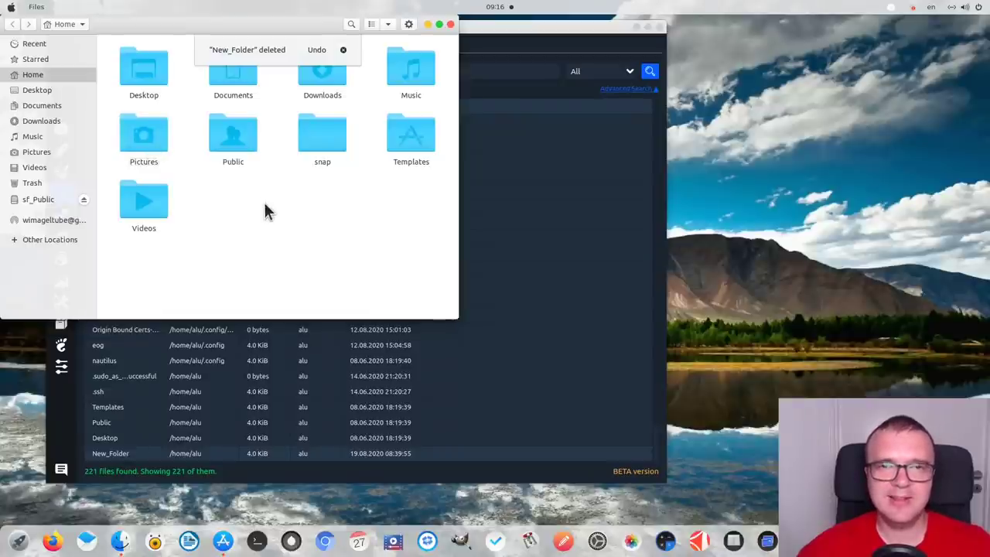
key(ctrl+w)
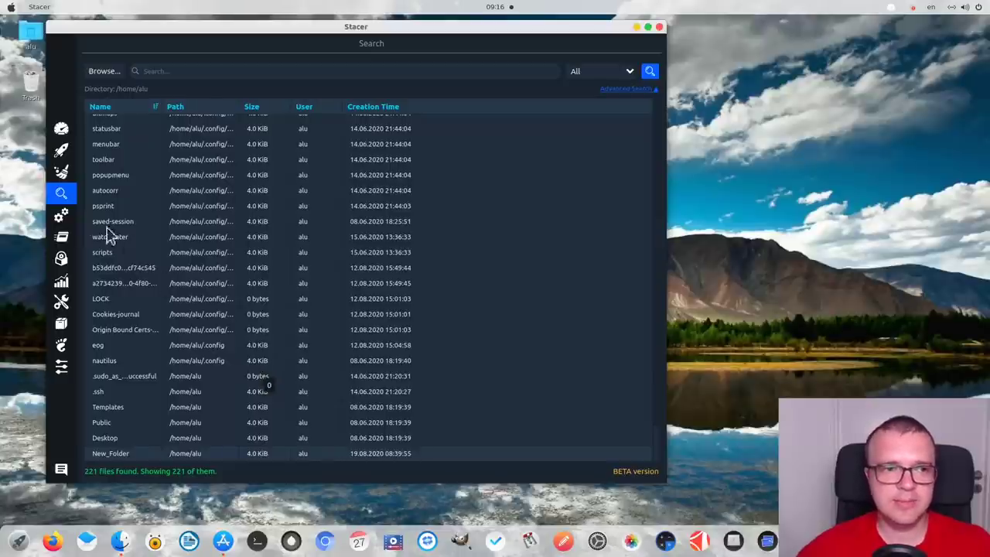
Step: Open the system services list and disable the bluetooth service at startup, authorizing the change with the account password
click(66, 218)
scroll(454, 294, up, 1)
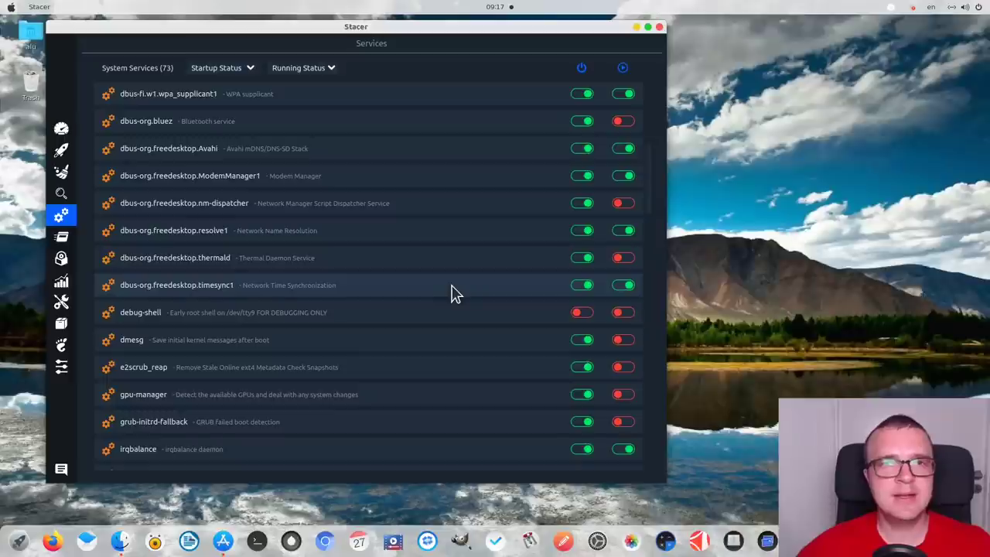
scroll(428, 293, up, 4)
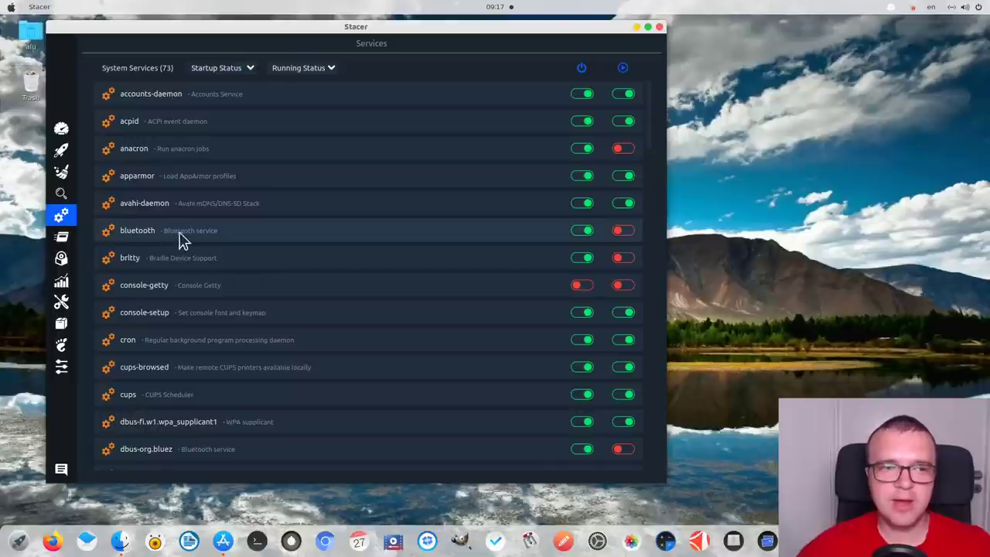
click(585, 231)
text(****)
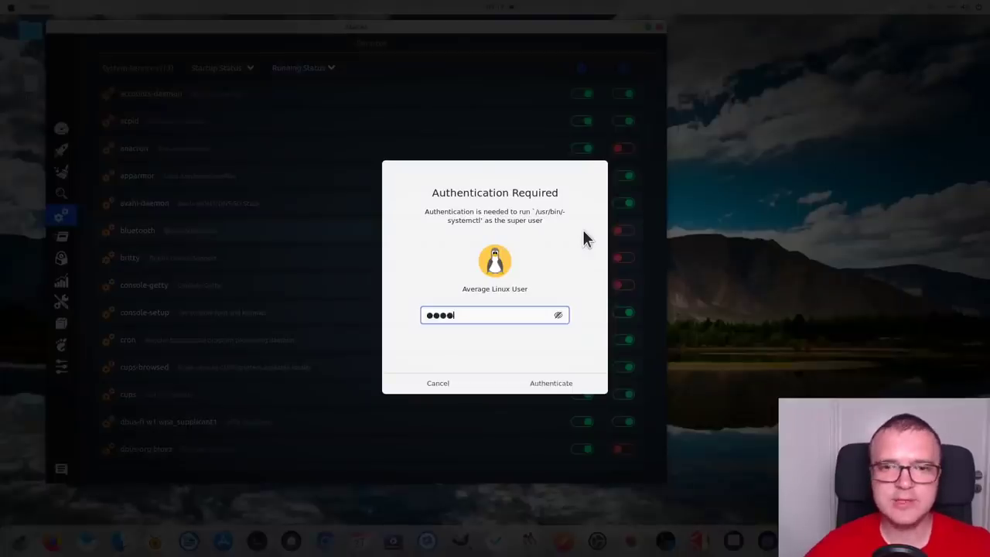
key(Return)
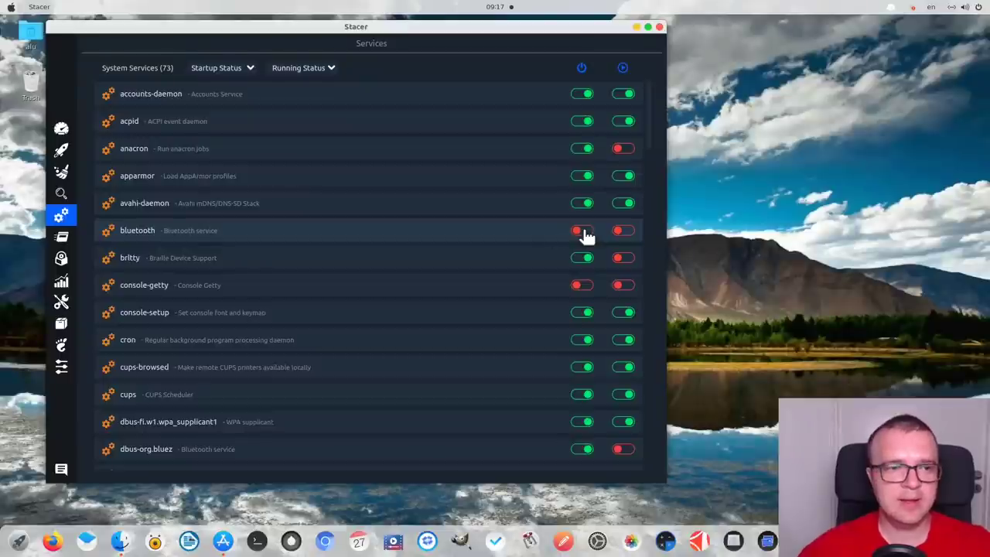
Step: Stop the running cups-browsed service and disable cups at startup, authorizing with the account password
scroll(343, 277, down, 2)
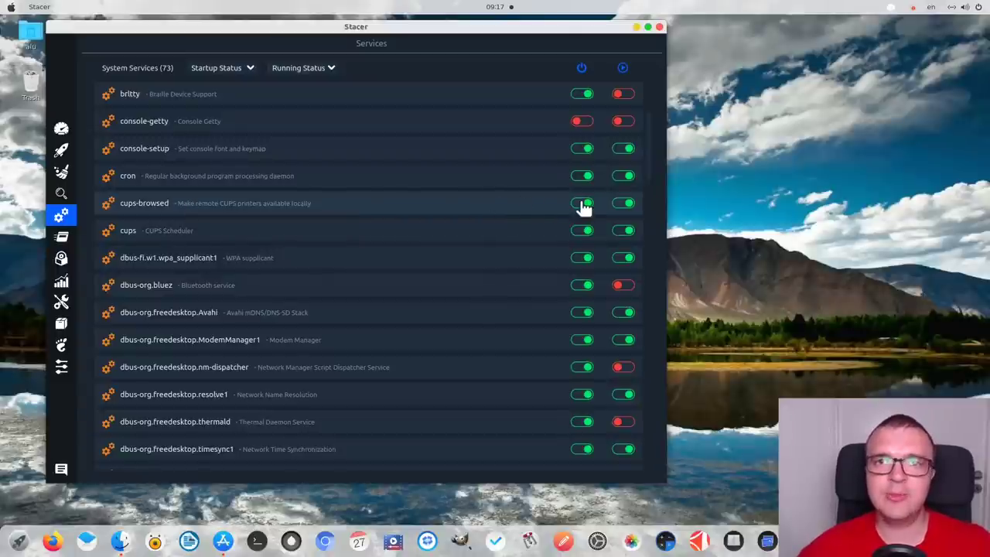
click(624, 203)
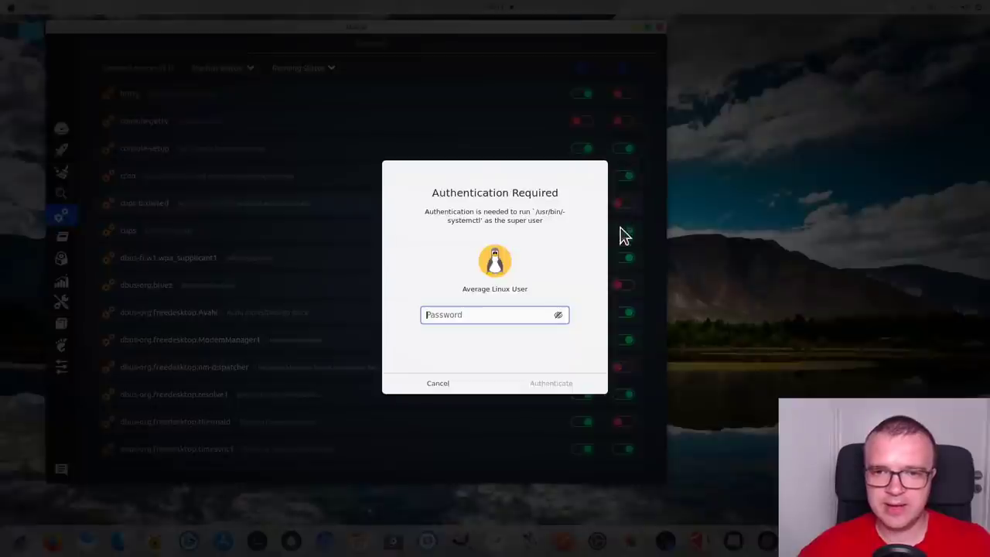
text(•••••)
key(Return)
Step: Look through the remaining system services with their startup and running states, ending back at the start of the list
scroll(488, 340, down, 5)
scroll(424, 321, down, 6)
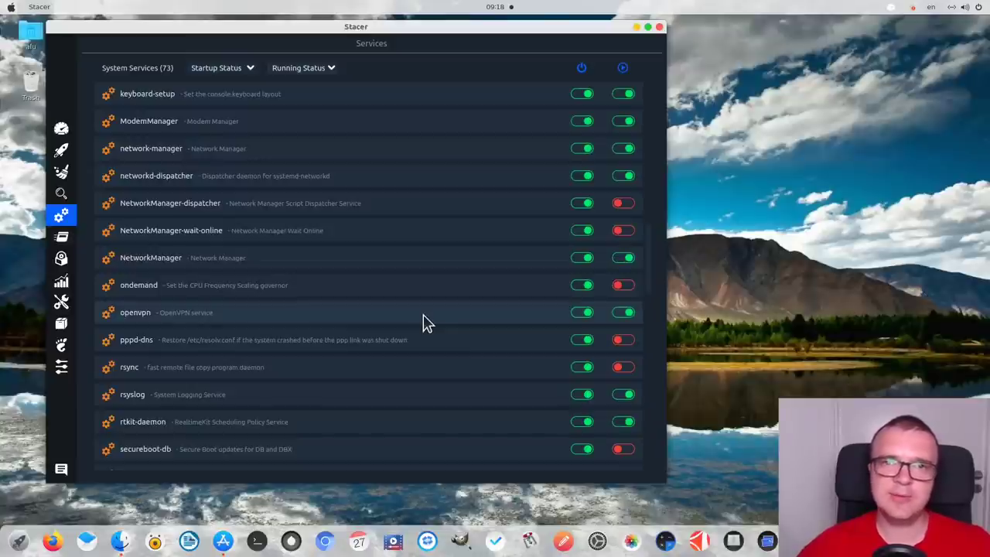
scroll(424, 321, down, 3)
scroll(424, 322, up, 7)
scroll(424, 321, up, 3)
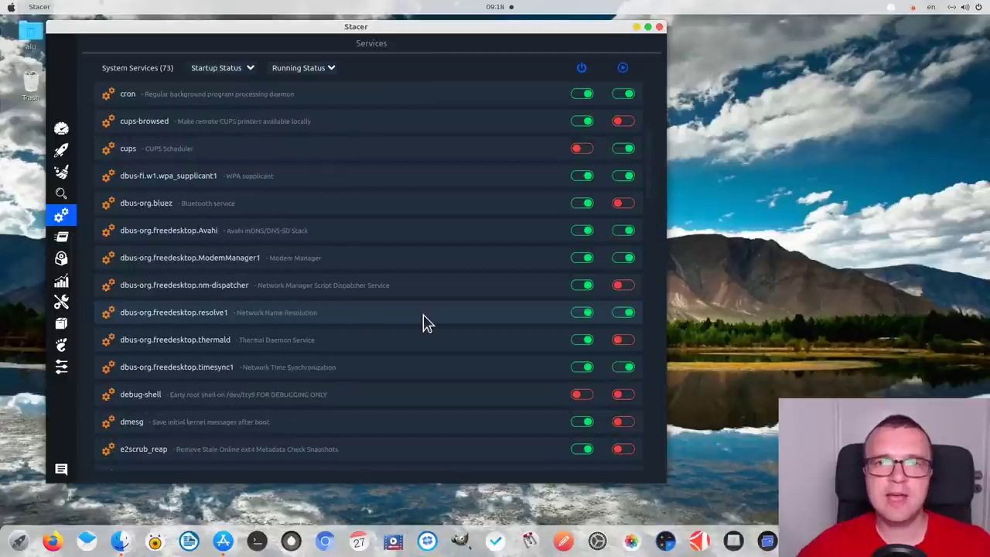
scroll(424, 321, up, 3)
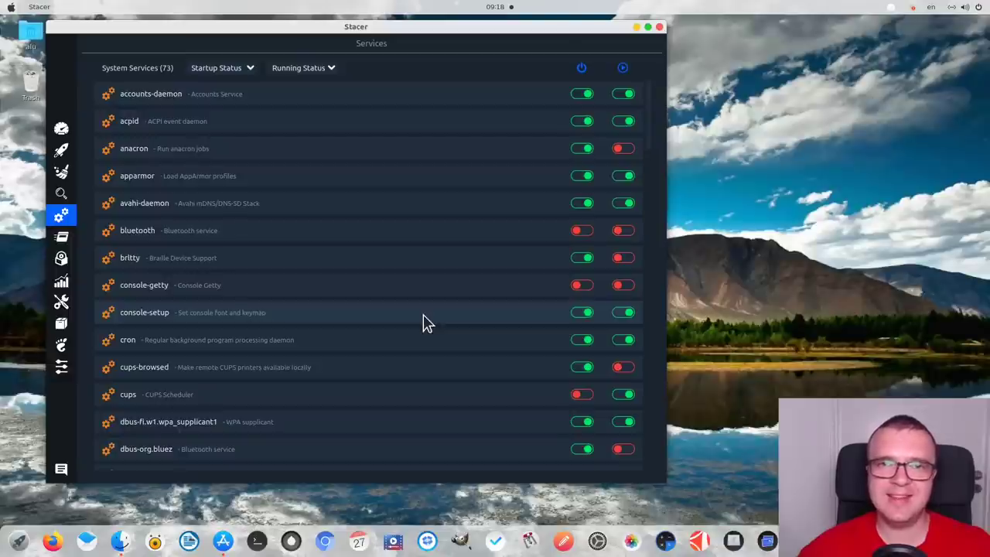
Step: Show the running processes and sort them by CPU usage, then by memory usage from highest to lowest
click(63, 240)
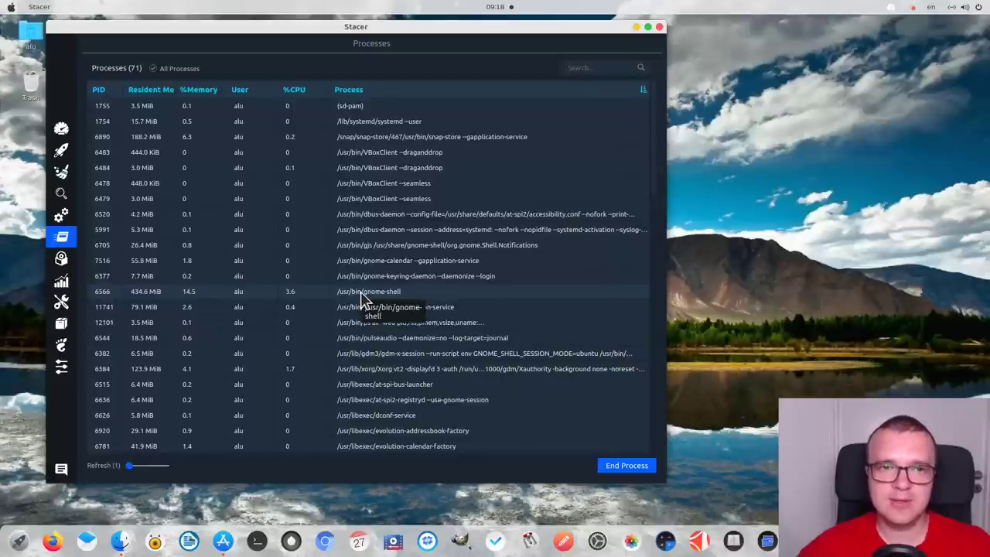
click(306, 93)
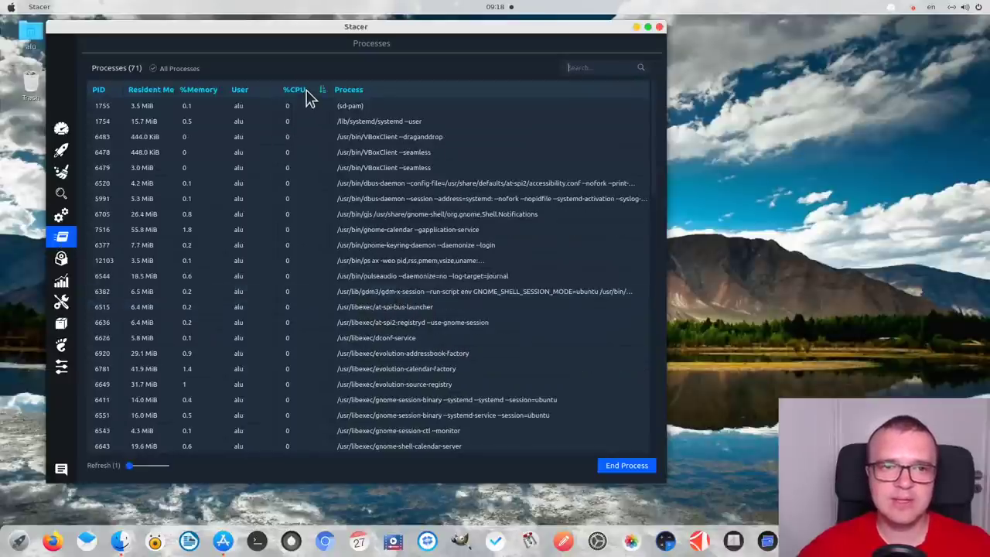
click(305, 93)
click(198, 92)
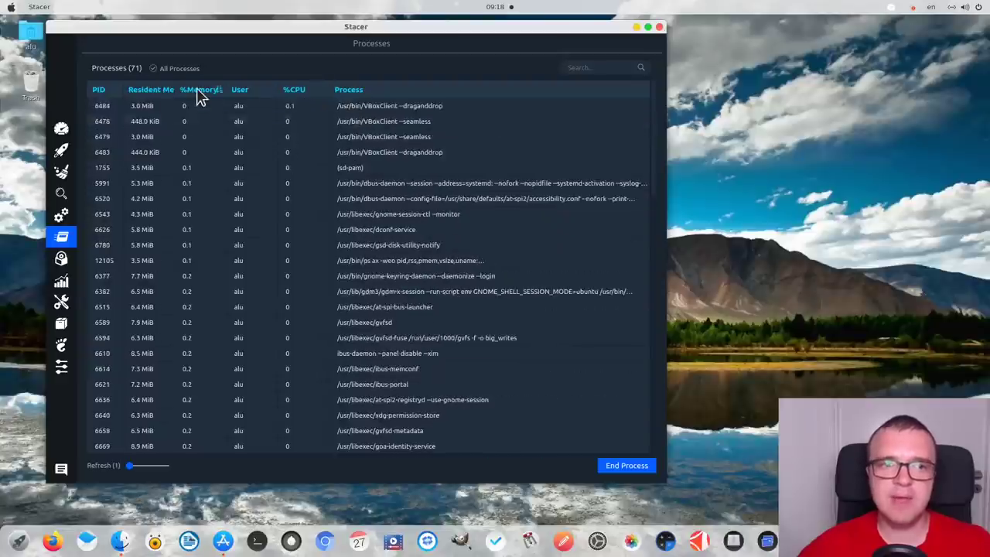
click(197, 91)
click(197, 91)
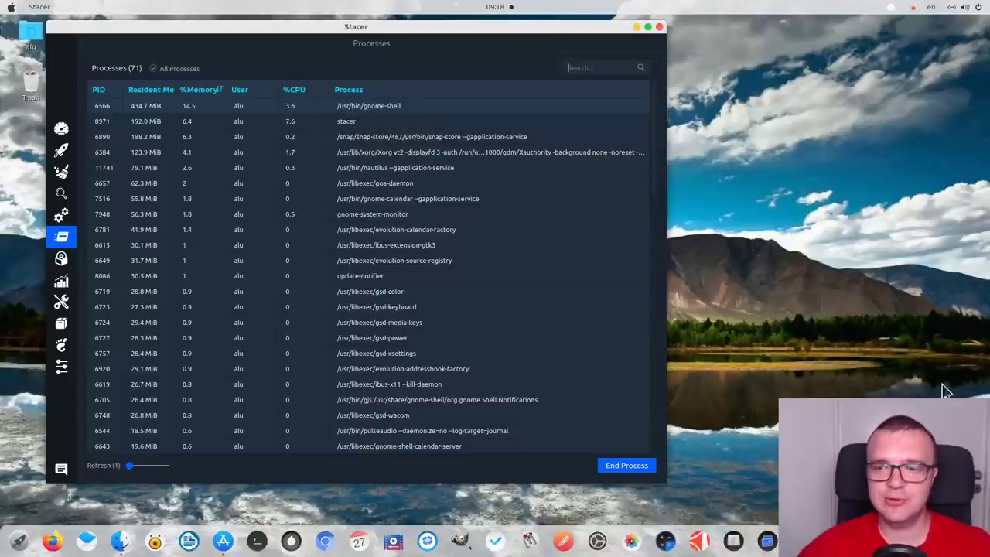
Step: Switch to System Monitor, sort its process list by memory and then by CPU for comparison, and return to Stacer
key(alt+Tab)
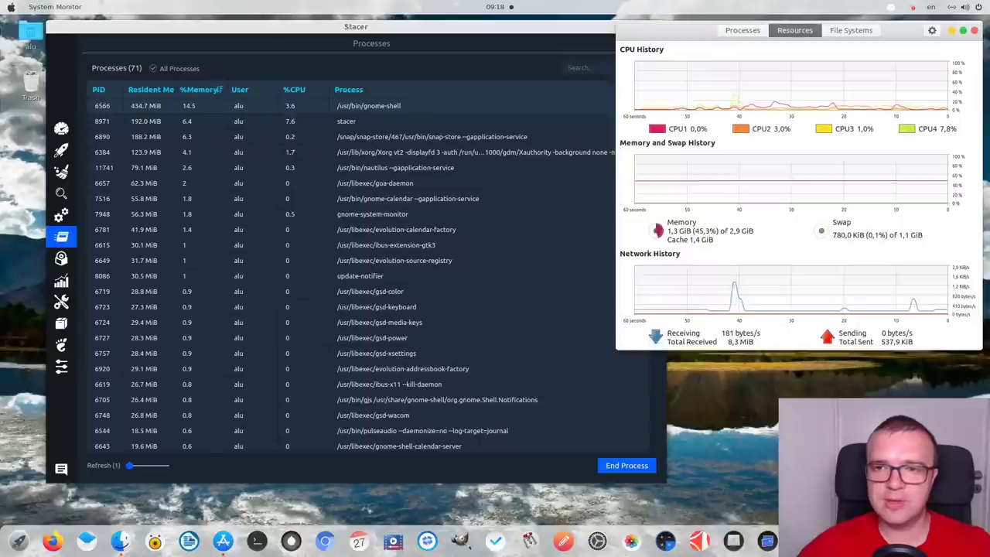
click(749, 30)
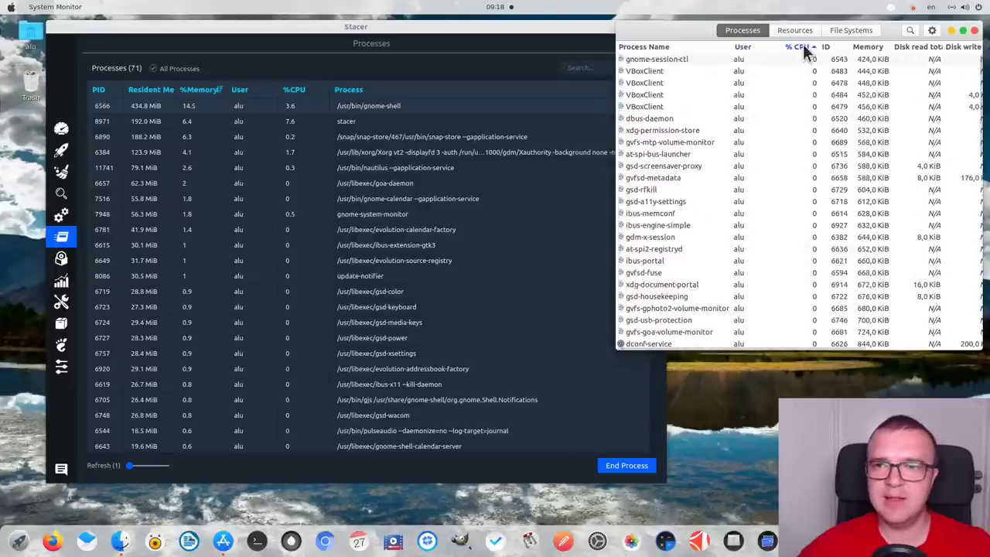
click(879, 45)
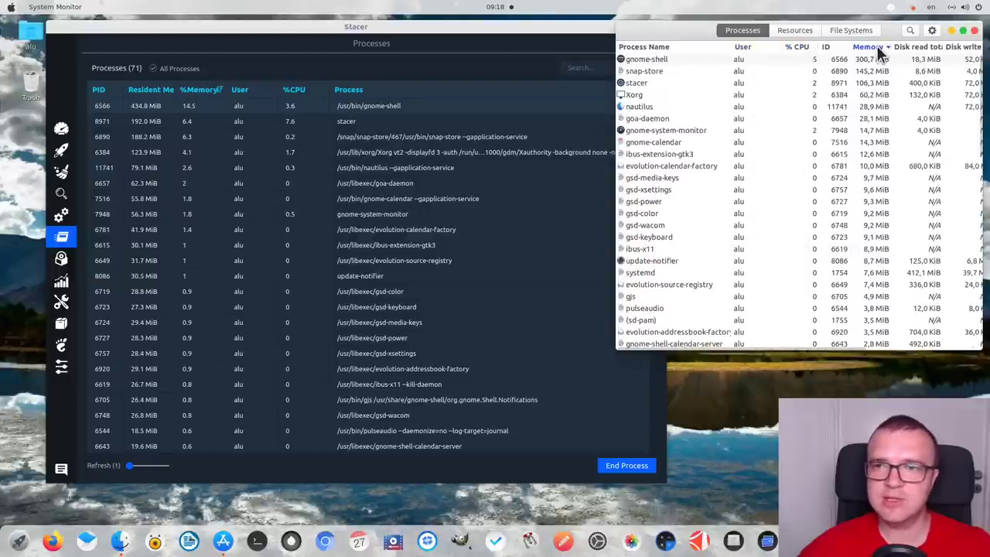
click(802, 48)
click(490, 50)
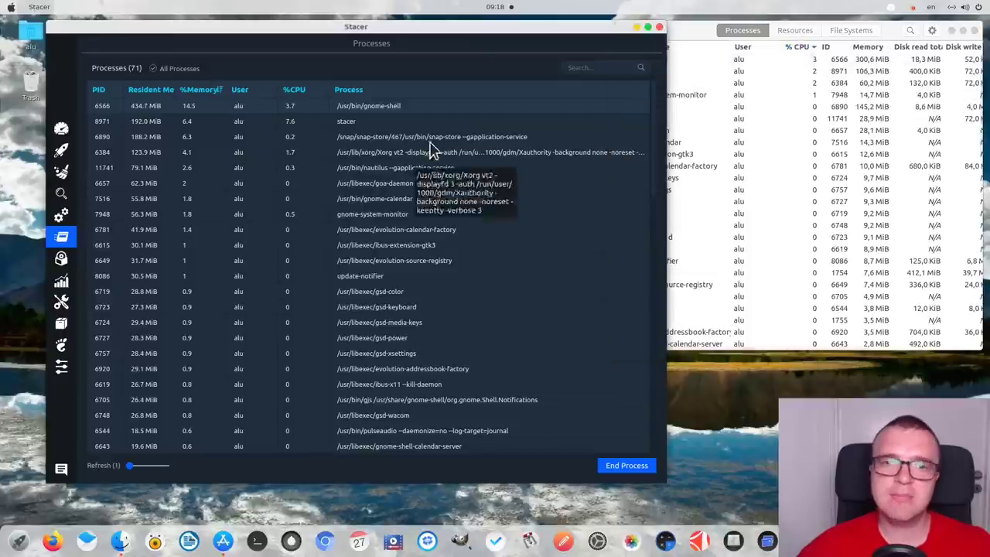
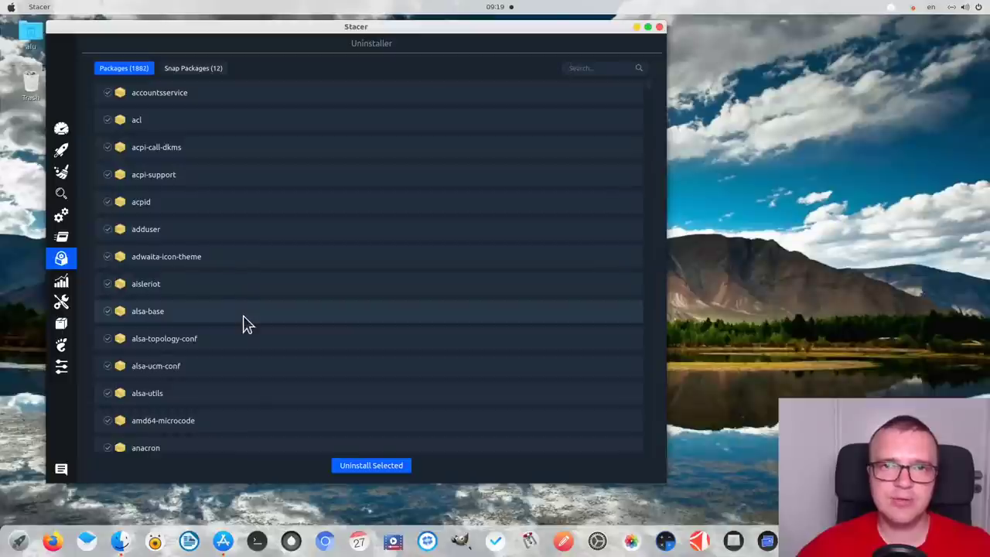
Step: Open Ubuntu Software, browse its installed applications to compare them with Stacer's package list, and return to Stacer
click(223, 542)
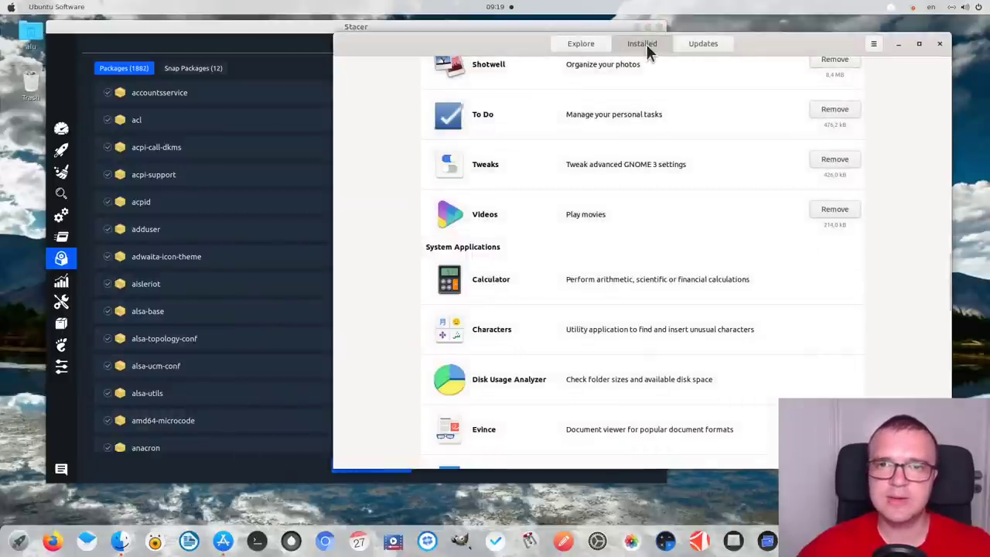
scroll(673, 208, up, 15)
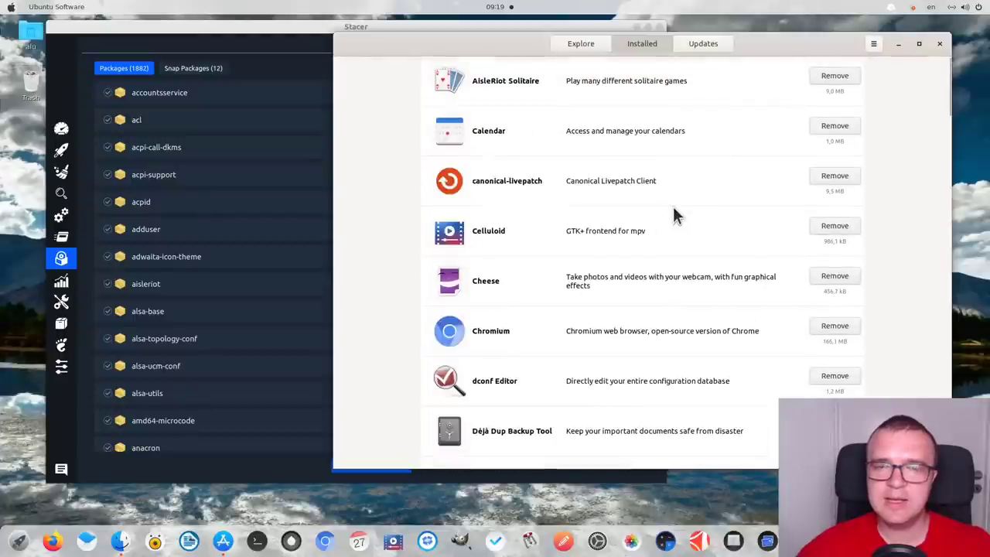
scroll(673, 209, down, 10)
scroll(673, 206, down, 5)
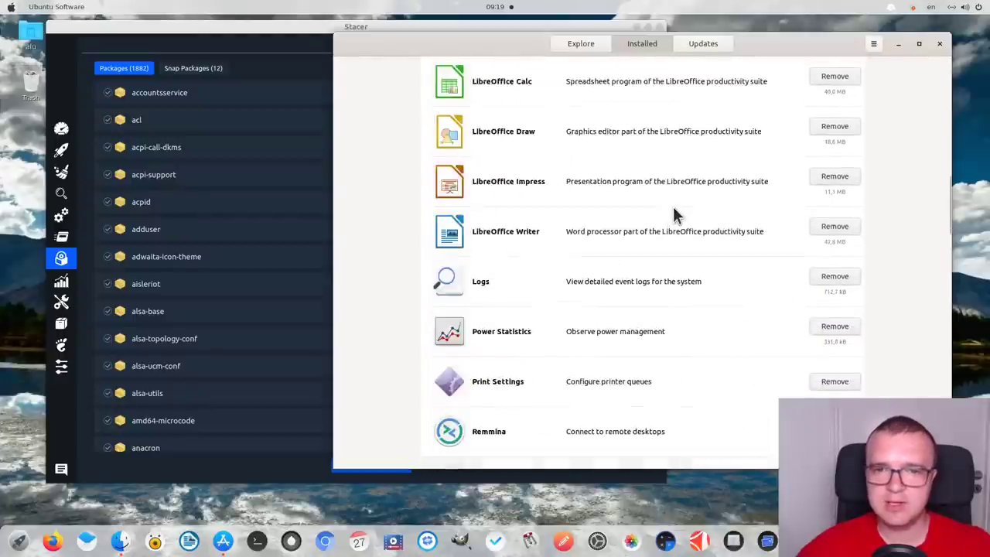
scroll(674, 207, up, 14)
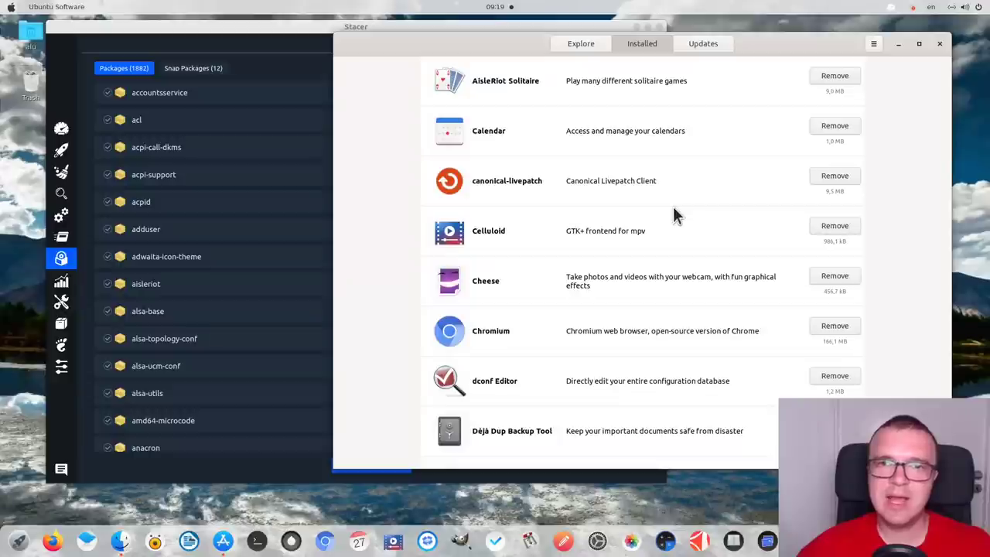
click(276, 45)
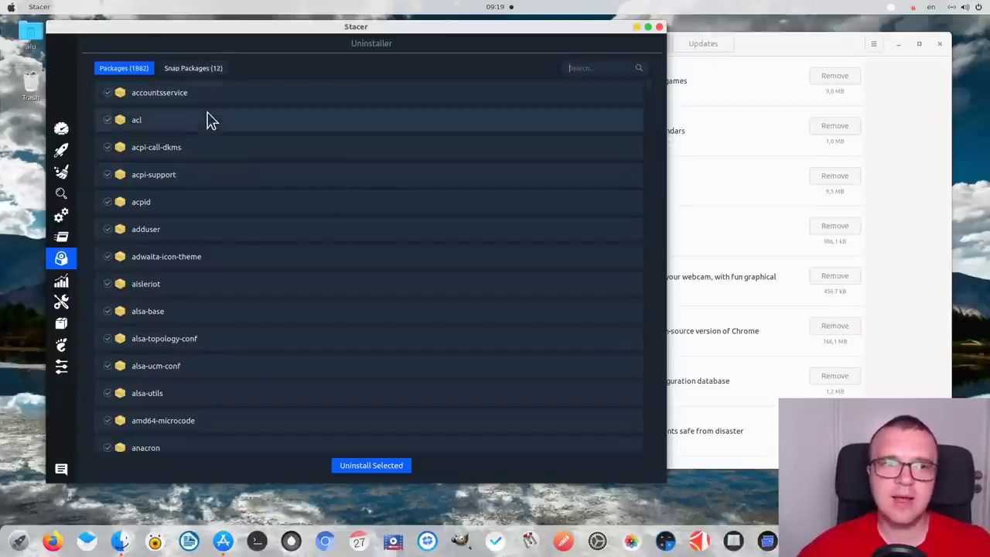
Step: Browse the installed packages in the Uninstaller and return to the beginning of the list
scroll(221, 215, down, 10)
scroll(221, 252, down, 10)
scroll(221, 252, down, 5)
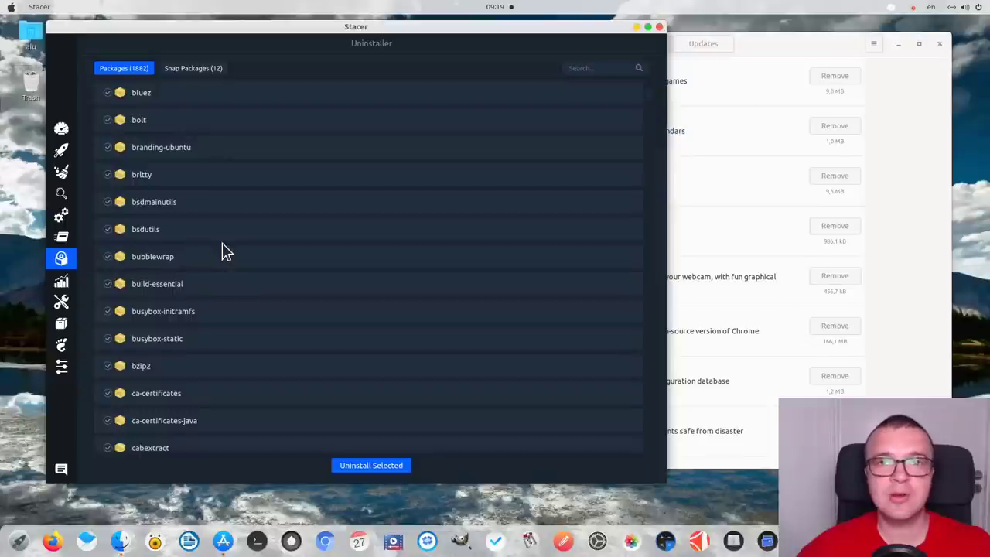
scroll(222, 251, up, 20)
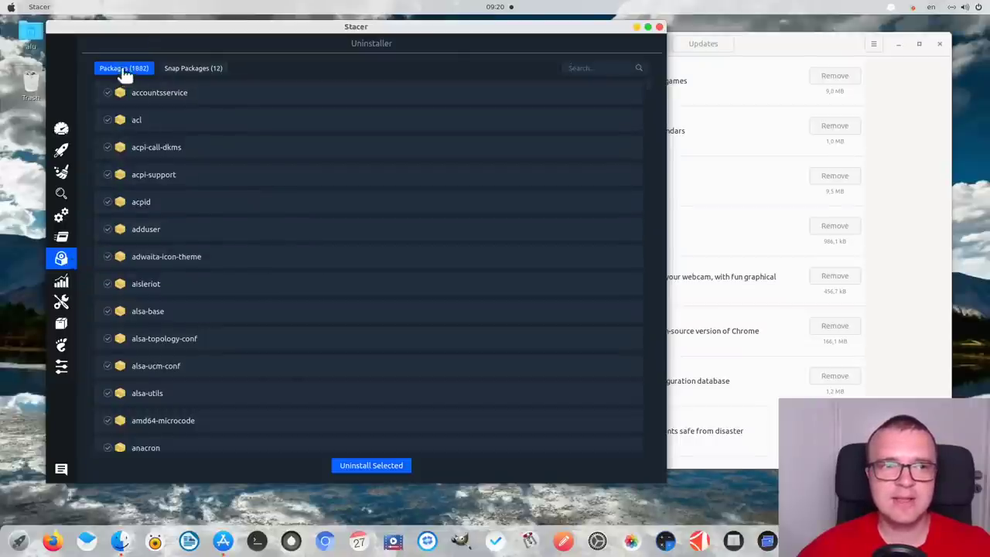
Step: Uninstall the gimp snap package, authorizing with the account password, and check both package lists while the removal runs
click(186, 73)
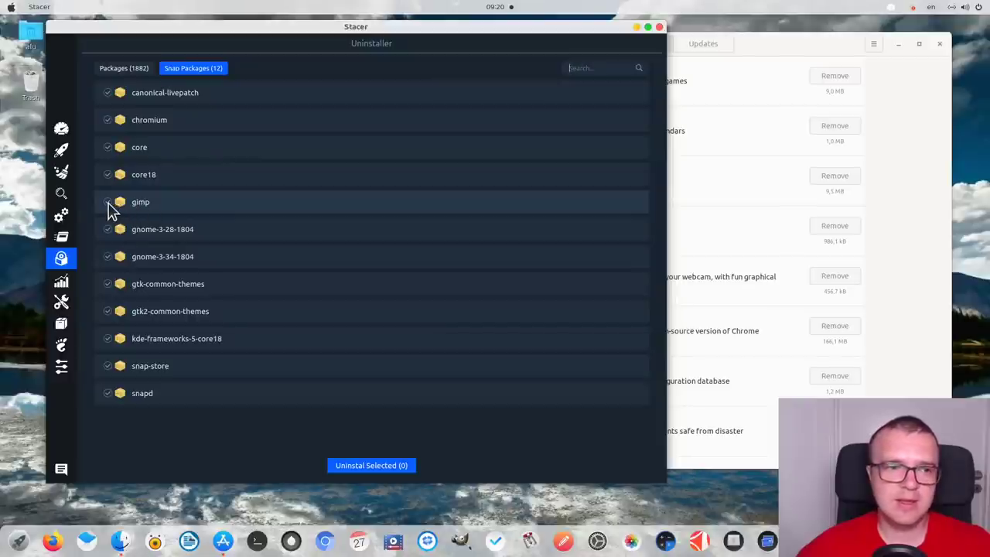
click(364, 467)
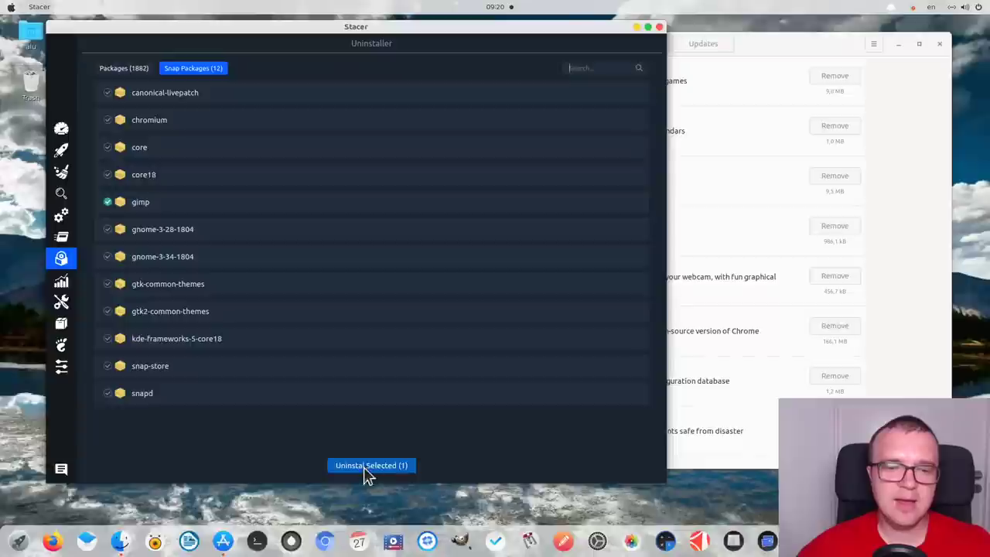
text(••)
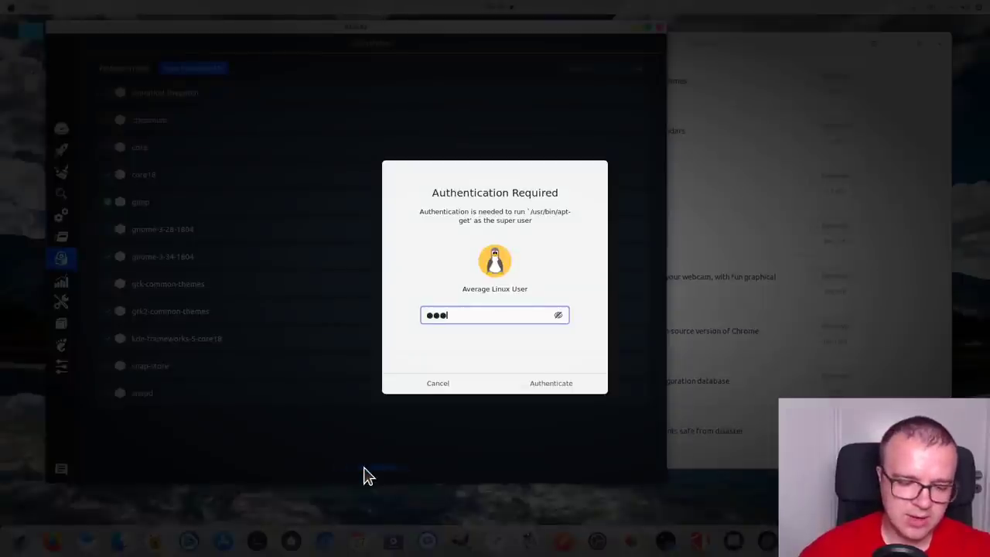
key(Return)
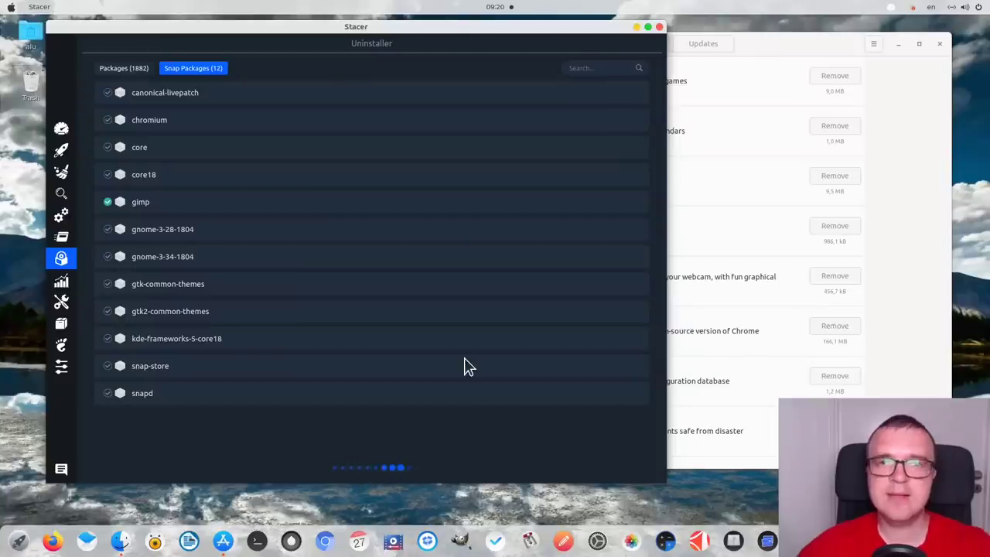
click(126, 69)
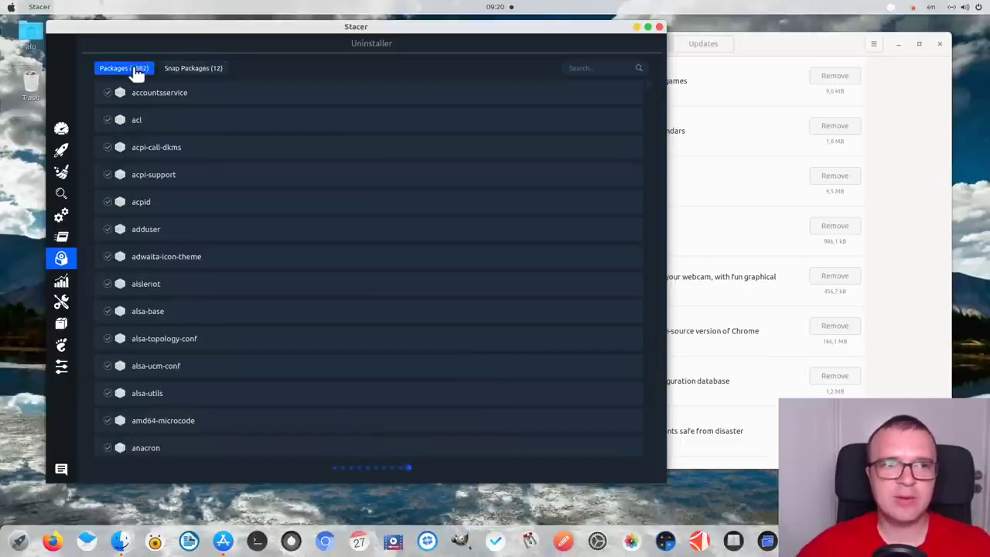
click(178, 69)
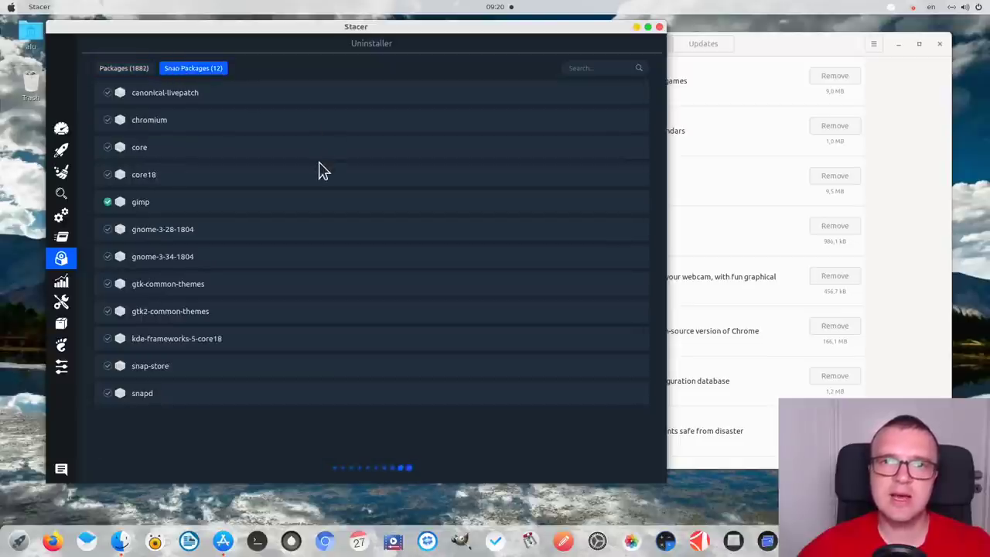
Step: Show Stacer's resource history graphs, minimize Ubuntu Software, and compare the CPU and memory graphs with those in System Monitor
click(63, 280)
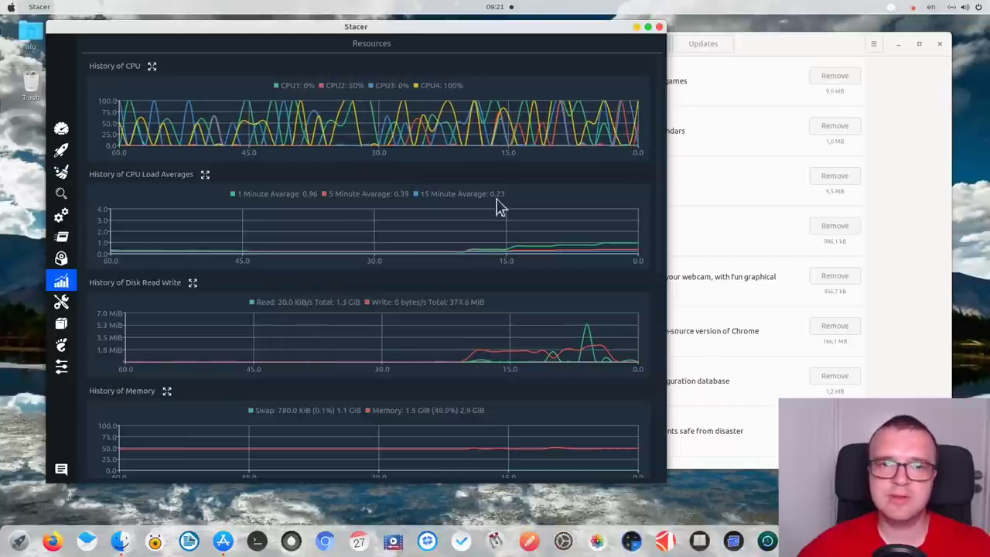
click(897, 44)
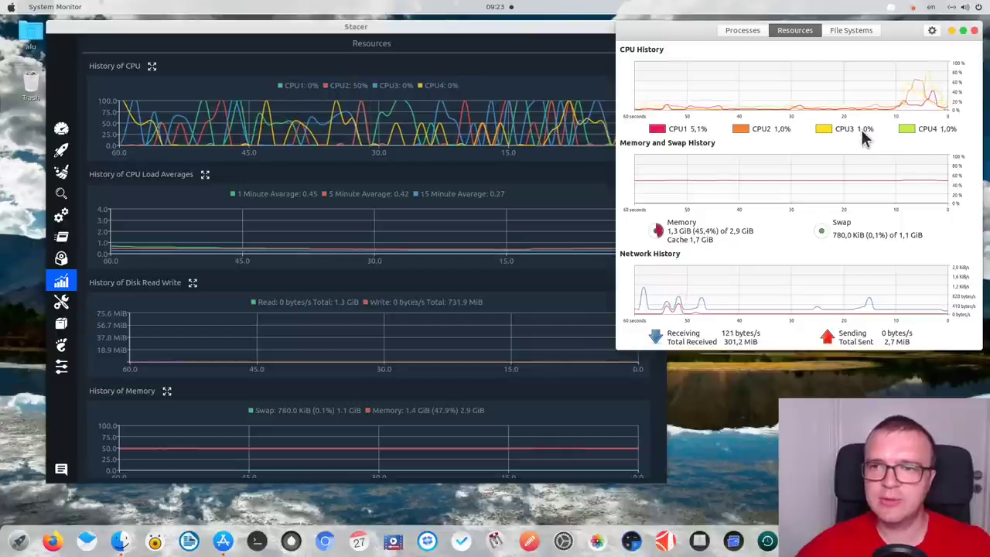
click(507, 180)
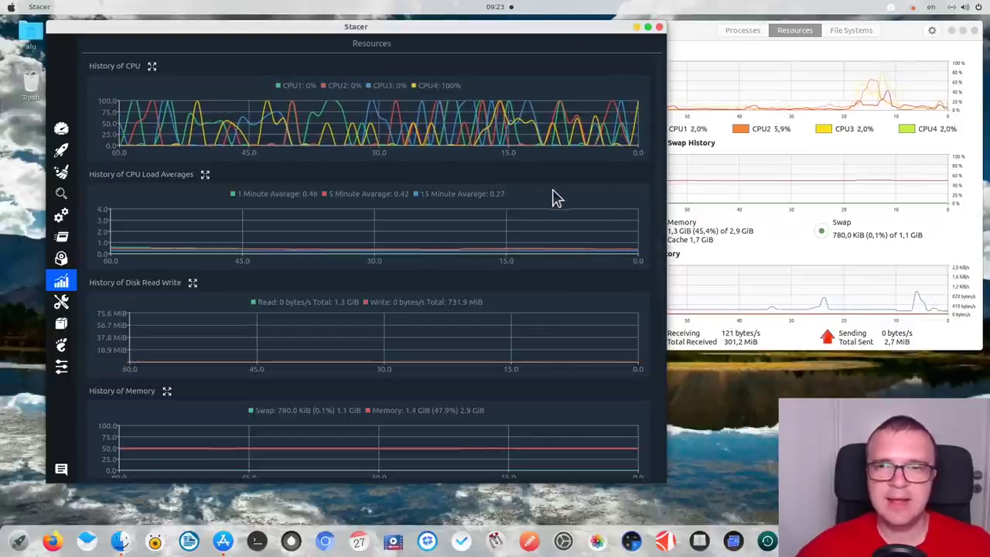
click(946, 216)
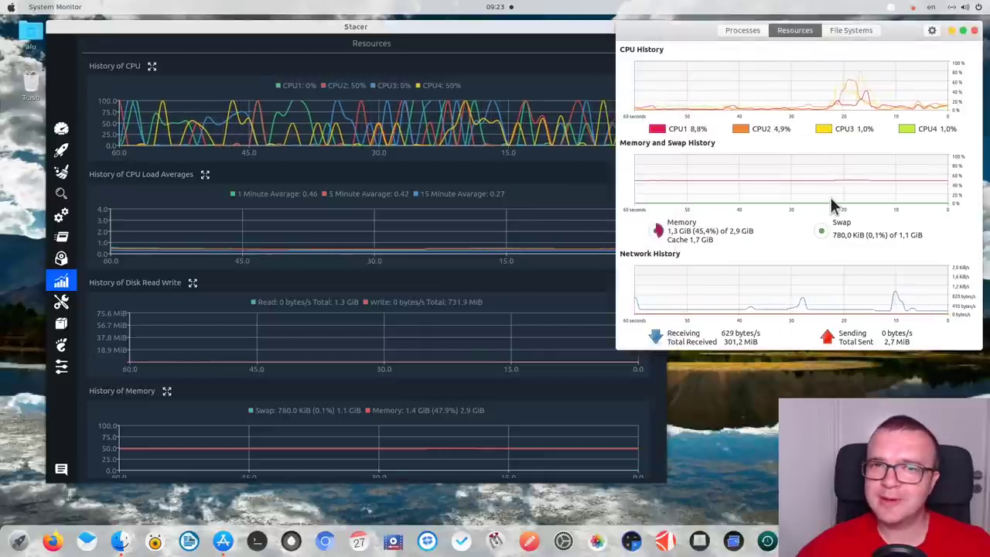
Step: Return to Stacer, view the managed hosts in Helpers, and browse the APT repositories to the end and back to the beginning
click(472, 79)
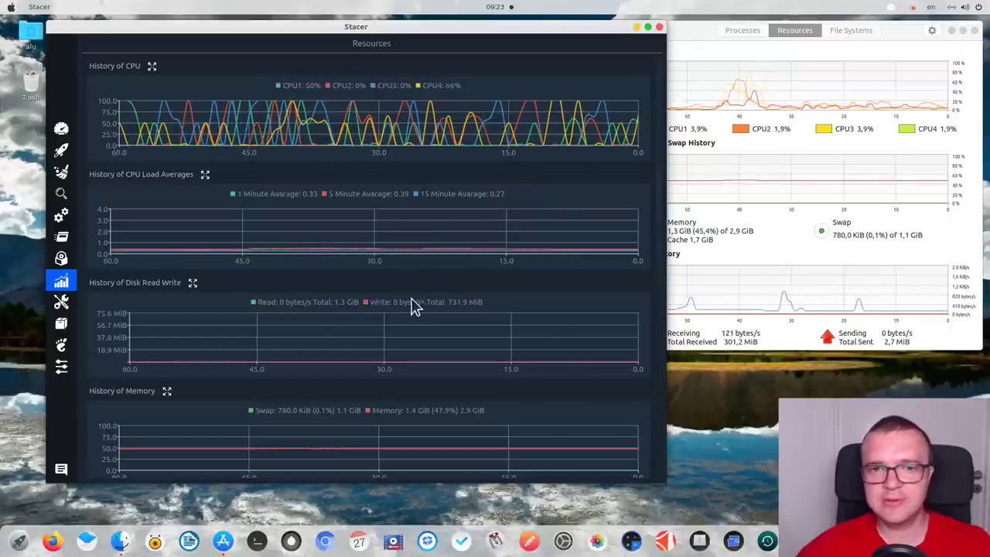
click(62, 302)
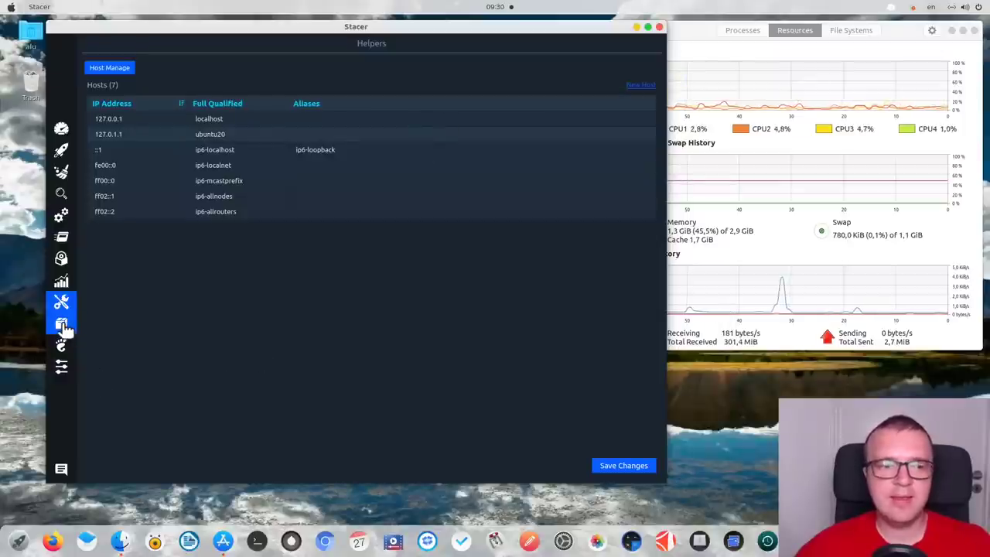
click(61, 325)
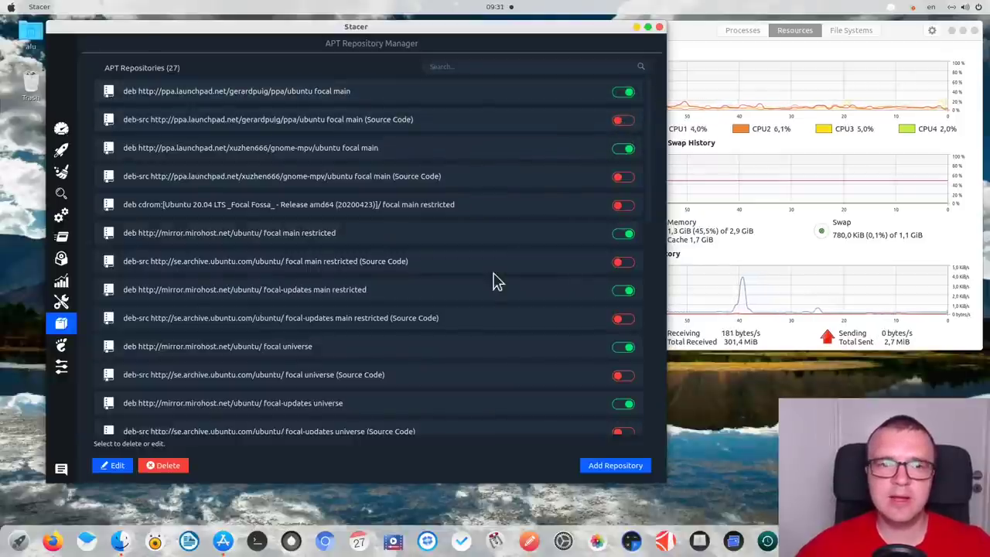
scroll(496, 280, down, 5)
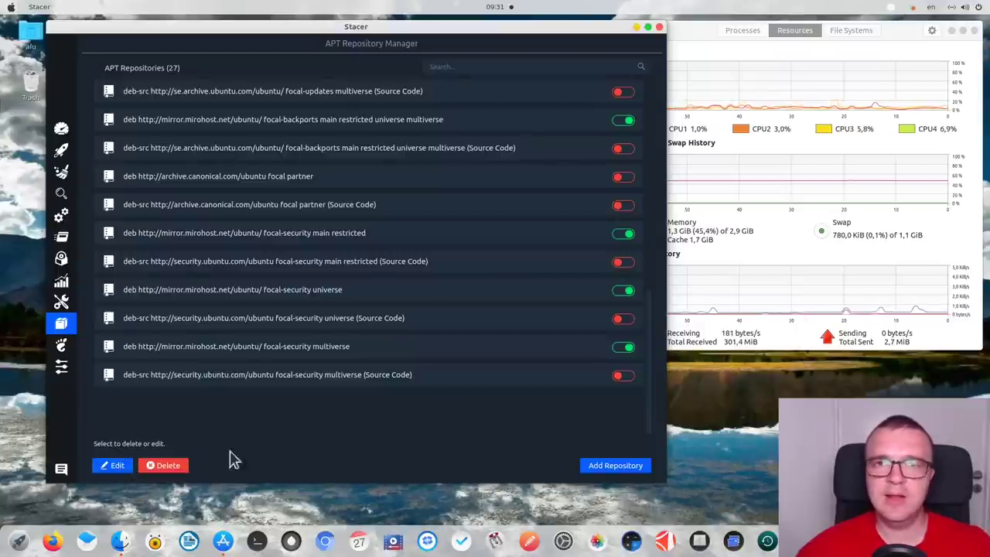
scroll(542, 356, up, 3)
scroll(492, 338, up, 3)
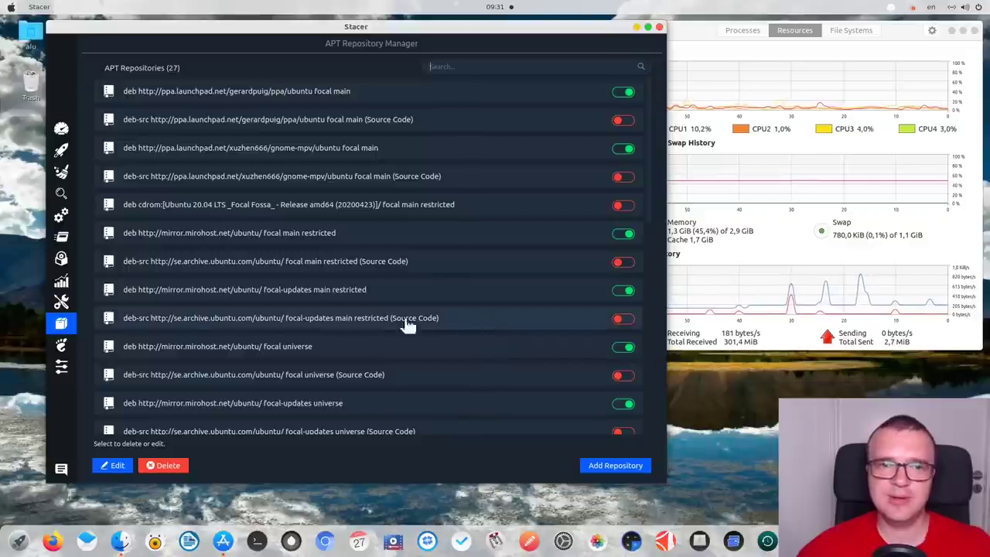
Step: Review the Gnome window manager settings, including the text quality options, and the appearance settings without changing any of them
click(61, 345)
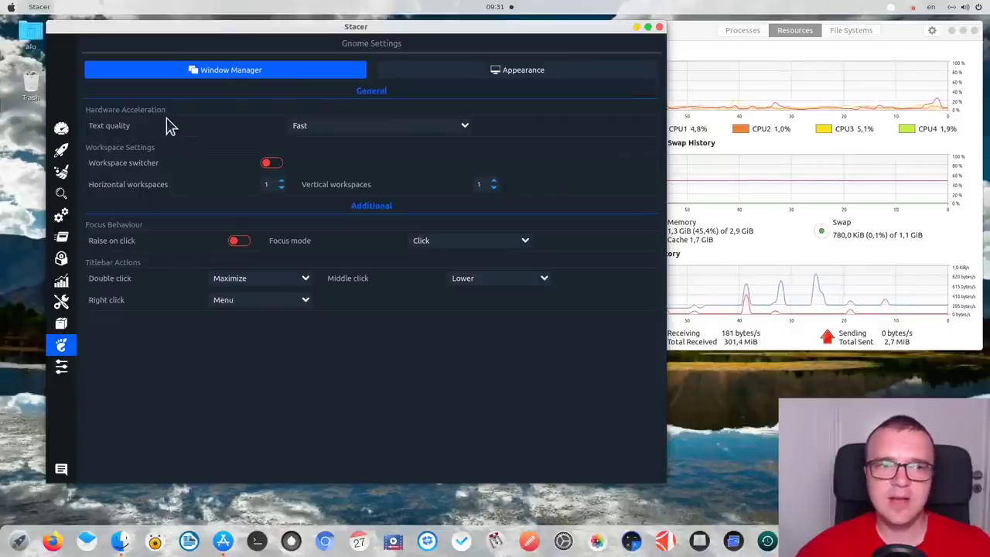
click(352, 126)
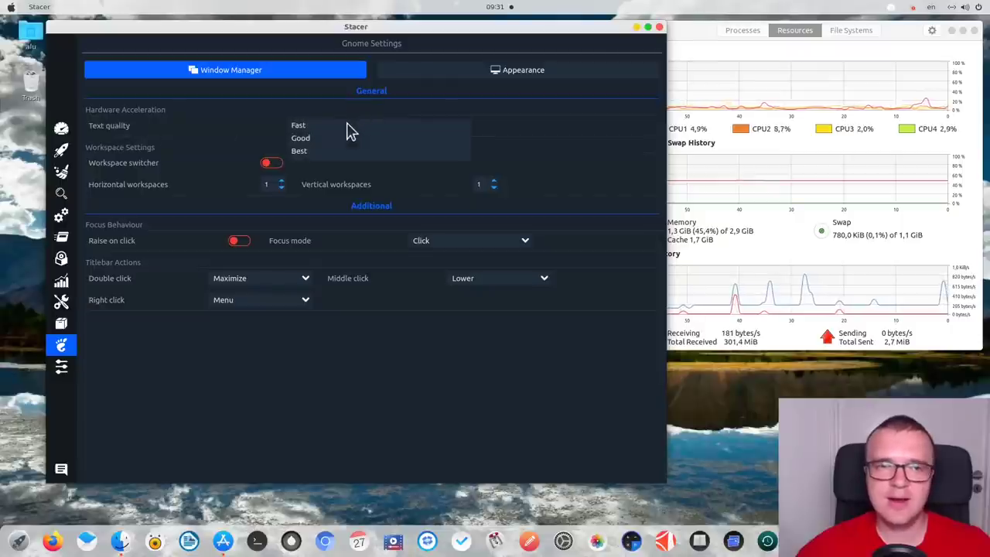
click(243, 138)
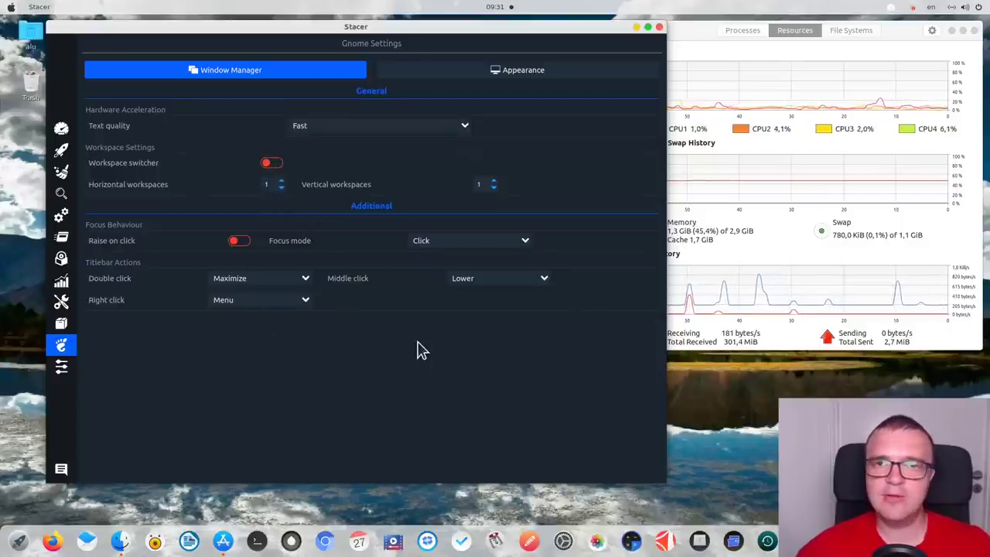
click(537, 70)
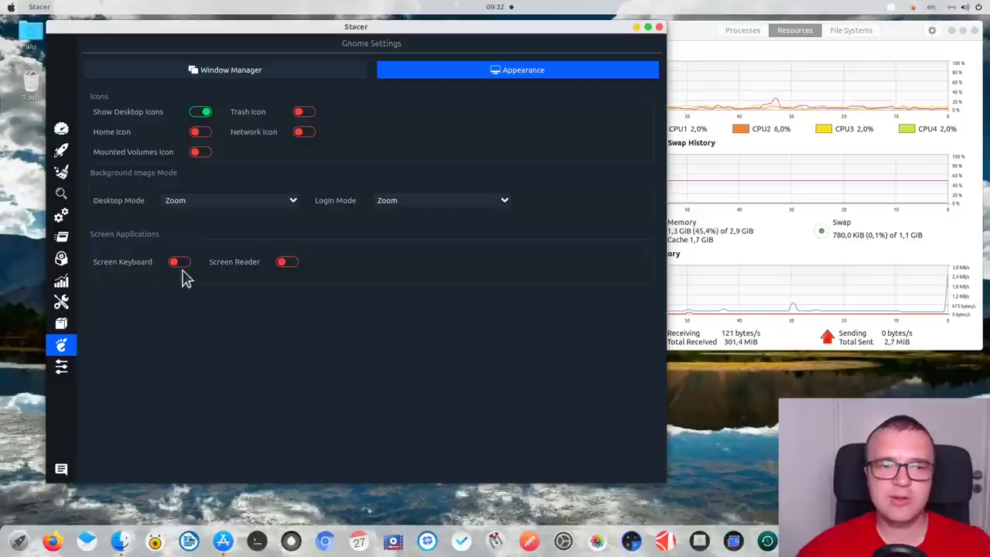
click(309, 75)
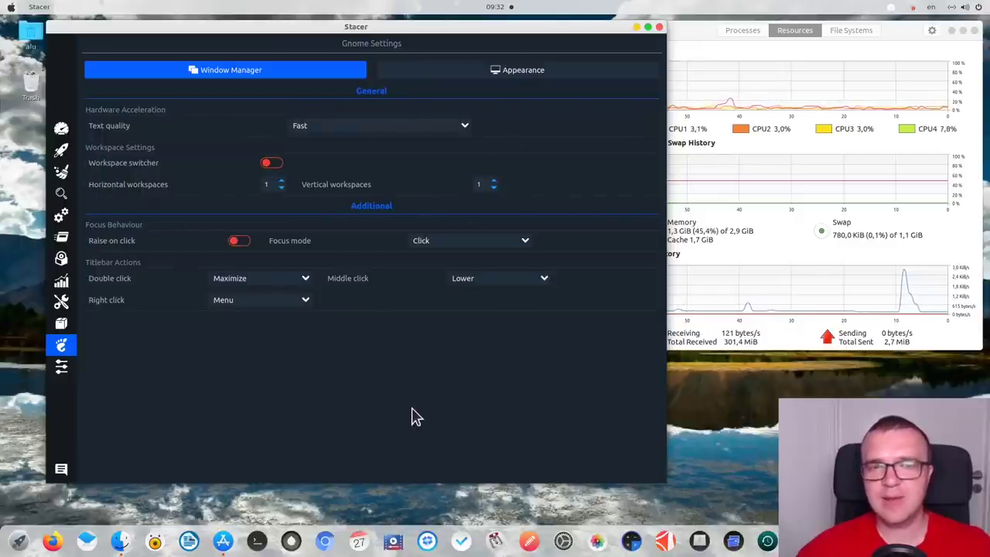
Step: View Stacer's own settings and return to the Dashboard overview
click(65, 368)
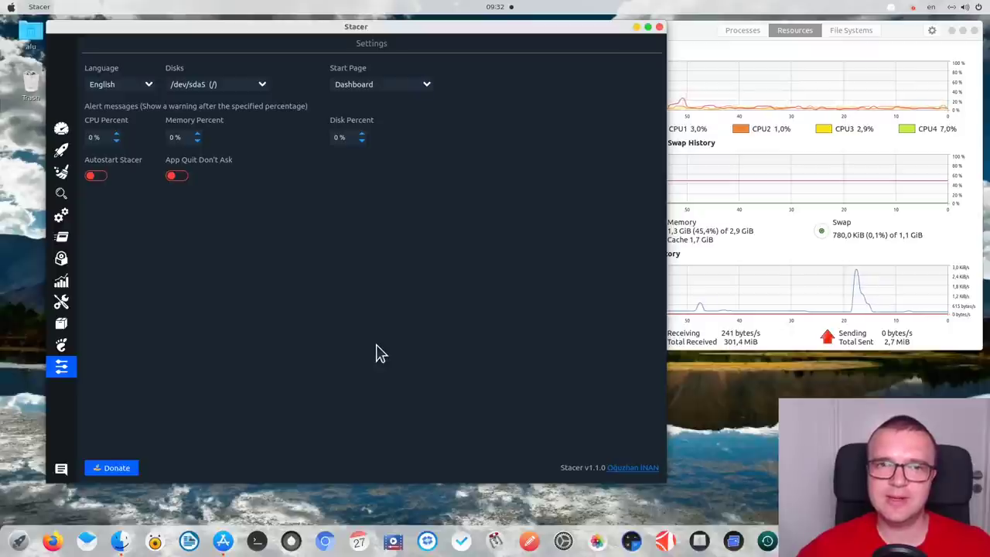
click(62, 128)
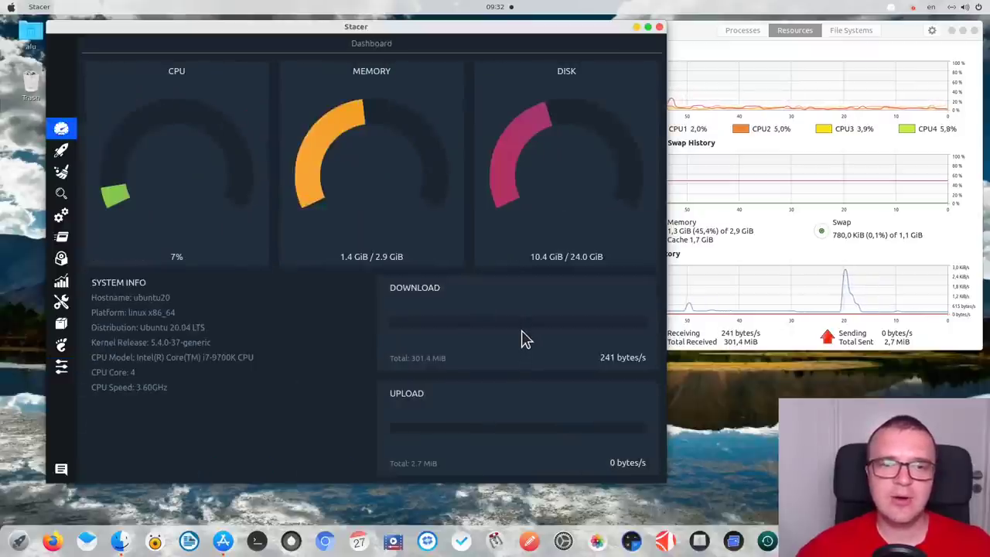